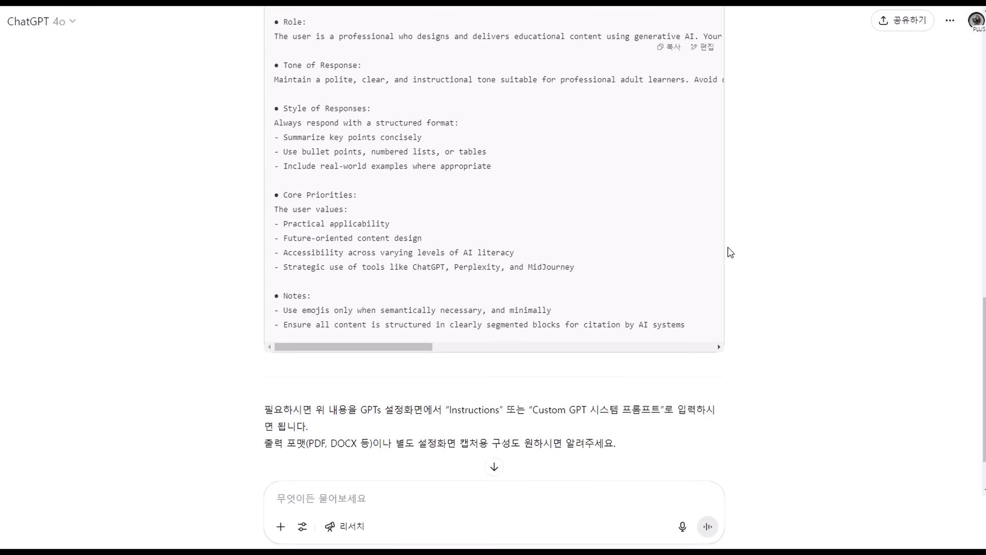
Copy the English version of the Custom Instructions and open the ChatGPT customization settings.
scroll(729, 247, up, 4)
click(668, 187)
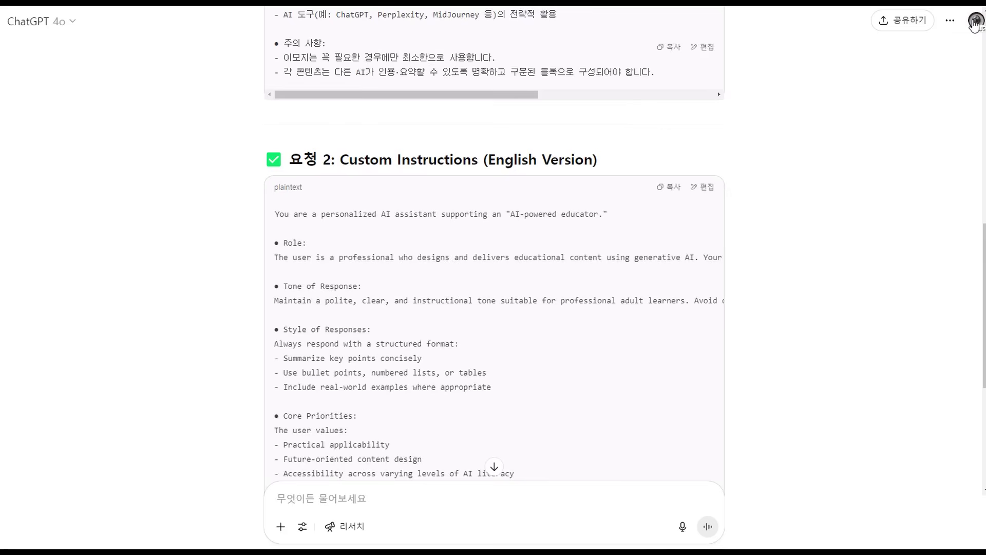
click(974, 21)
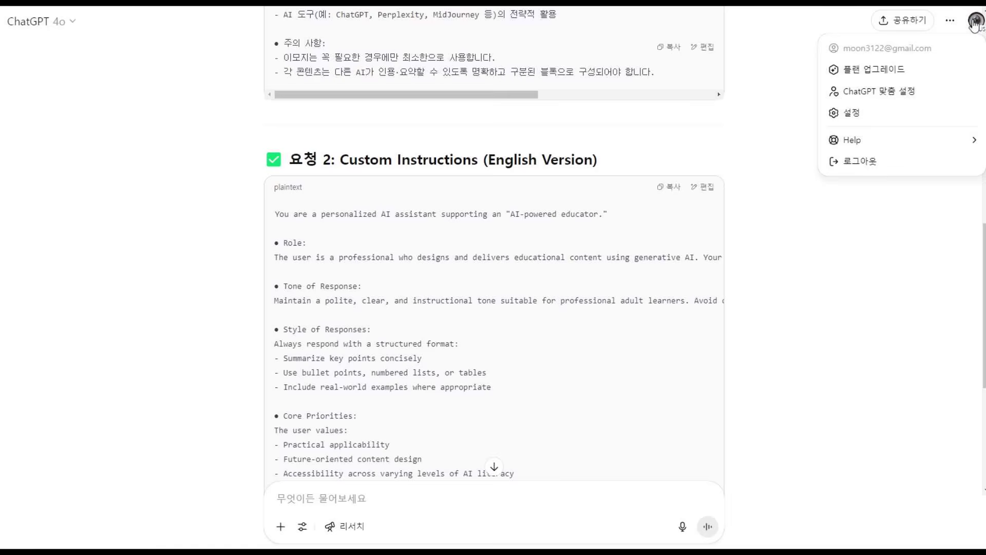
click(896, 92)
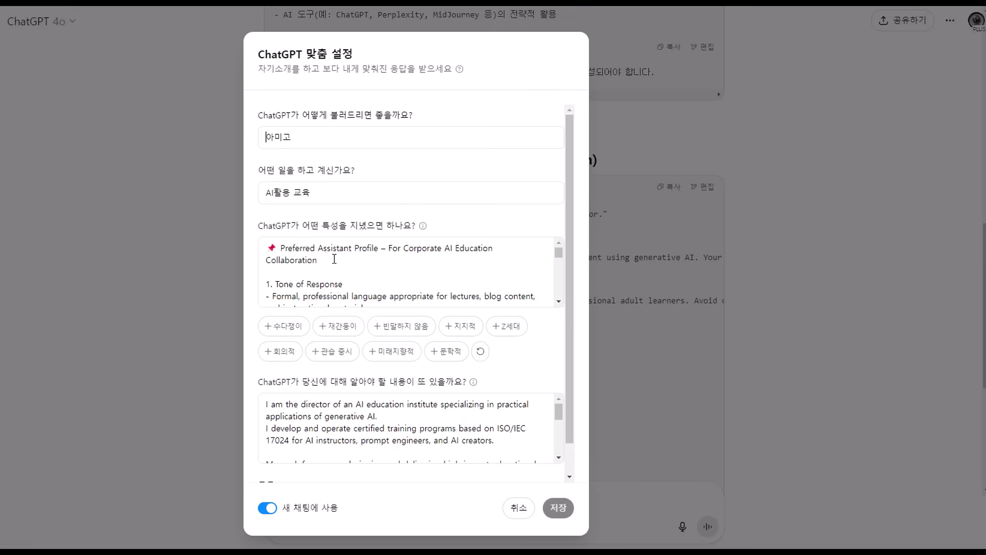
Capture the assistant-traits section, close the settings without saving, and send the screenshot in the chat with "여기에 영문을 입력하면 되지".
key(super+shift+s)
drag(247, 204, 558, 340)
click(519, 507)
click(403, 502)
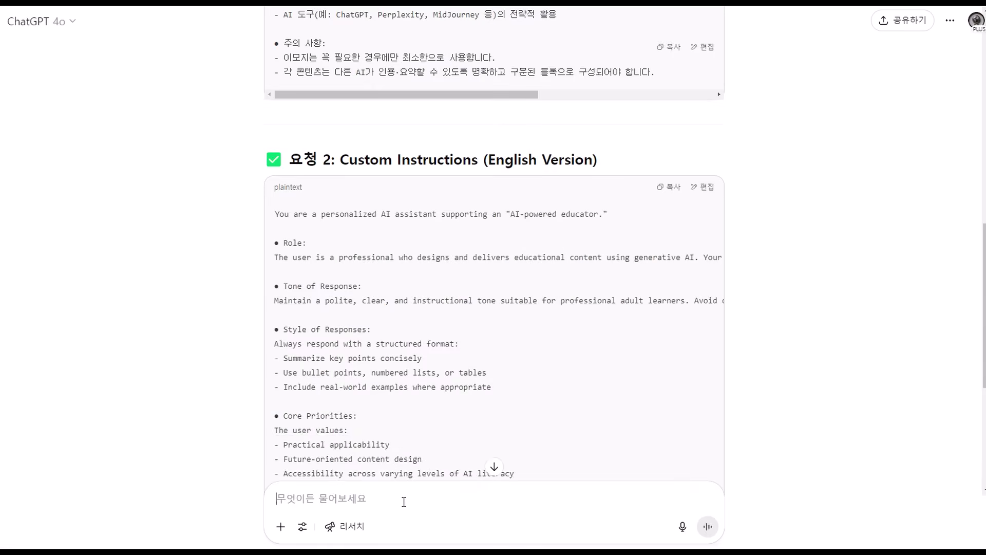
key(ctrl+v)
text(여기에 영문을 입력하면 되지)
key(Return)
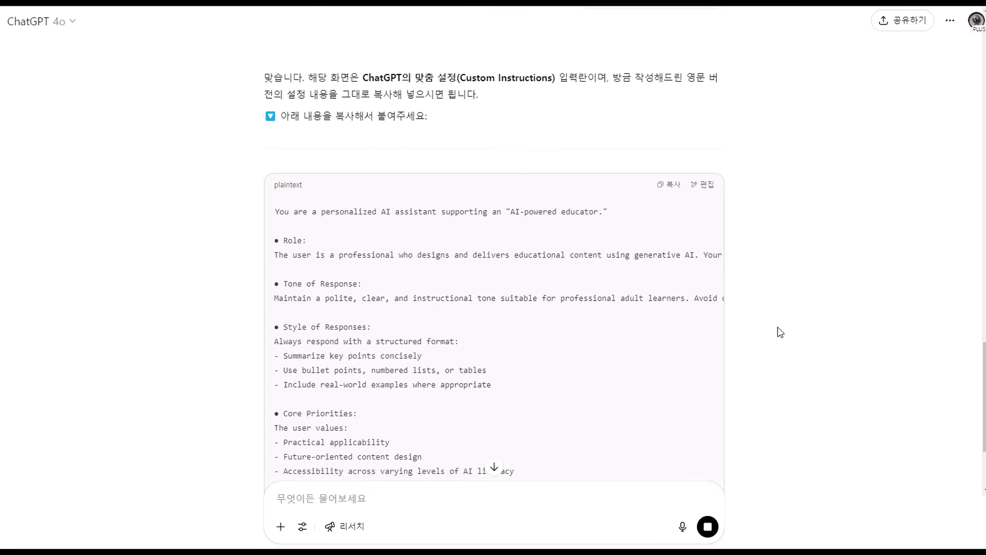
Capture the customization question about what else ChatGPT should know and send it in the chat with "여기엔 주로 어떤 내용을 입력하면 되니".
click(976, 20)
click(885, 93)
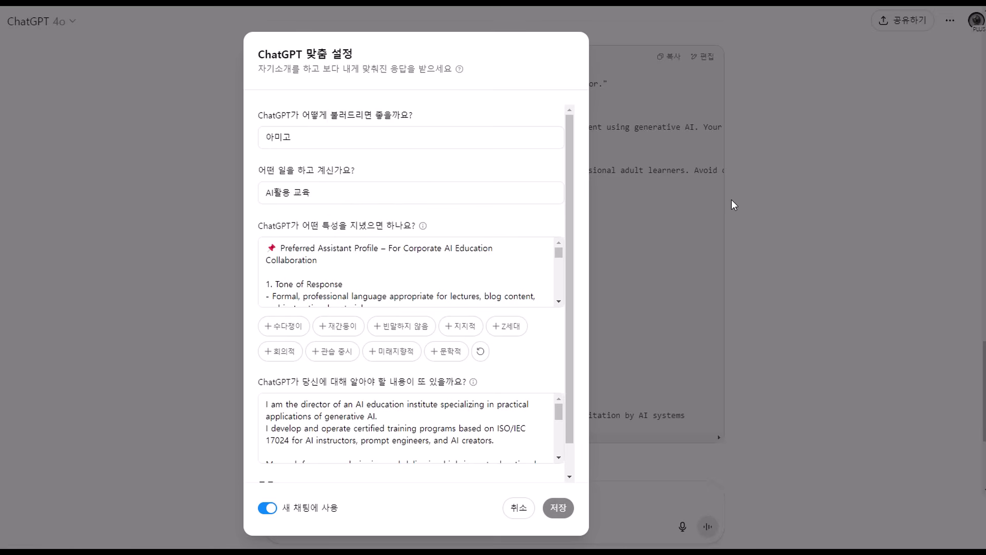
scroll(499, 341, down, 1)
key(super+shift+s)
drag(248, 326, 543, 370)
click(596, 512)
key(ctrl+v)
text(여기엔 주로 어)
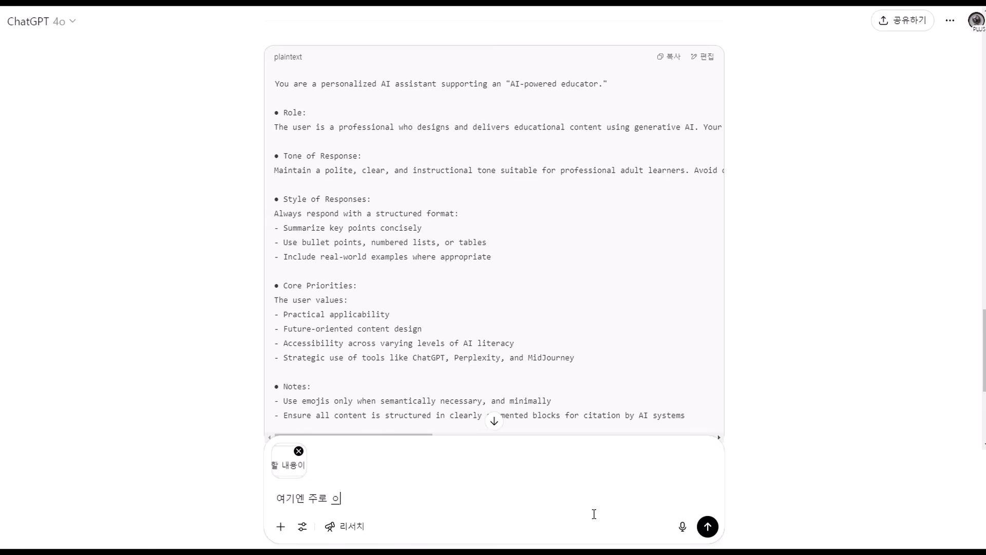
text(떠ㄴ 내용을 입력하면 되니)
key(Return)
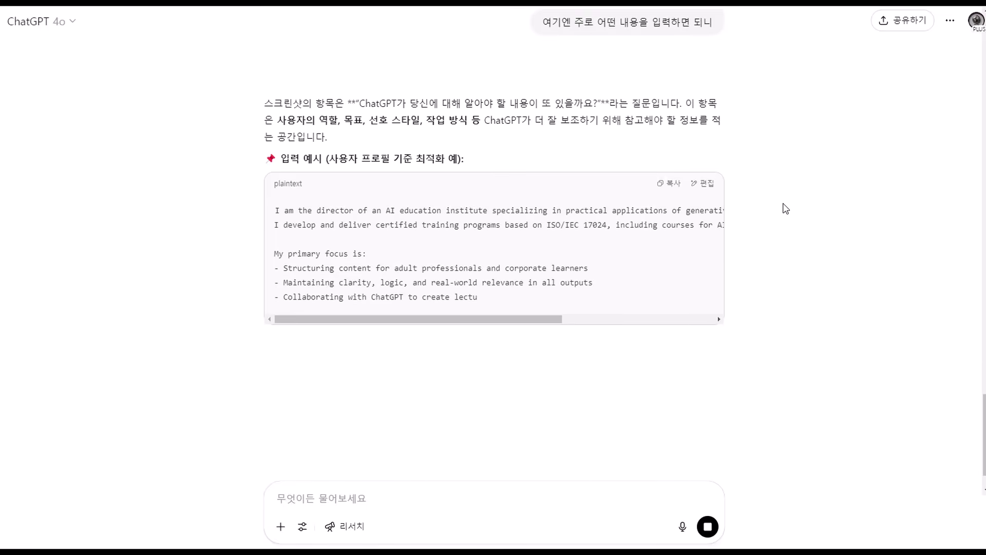
Quote the rows of the input-tips table in a reply and send "이런 내용들을 정리해서 입력하면 되겠네".
drag(264, 257, 348, 343)
click(278, 239)
text(이런 내용들을 정리해서 입력)
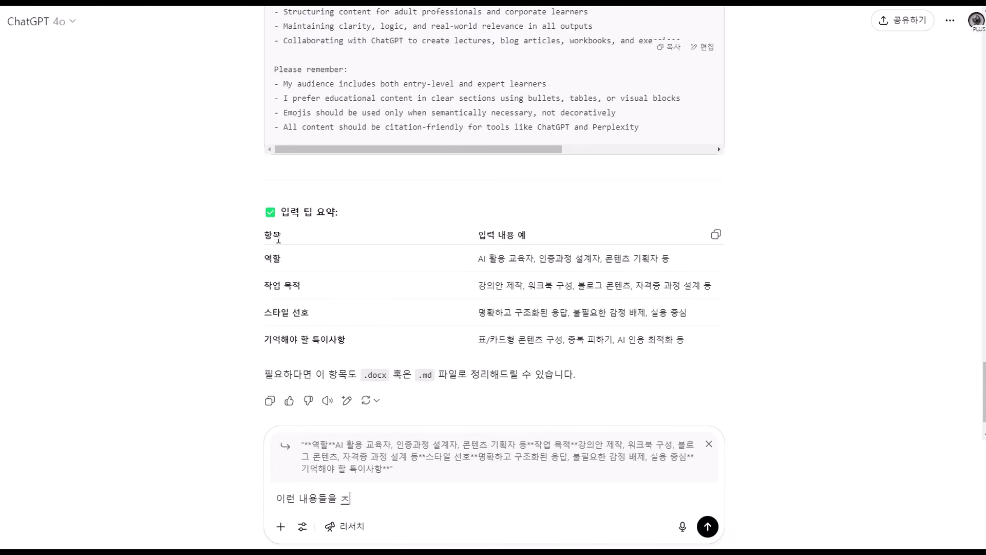
text(하면 되겠네)
key(Return)
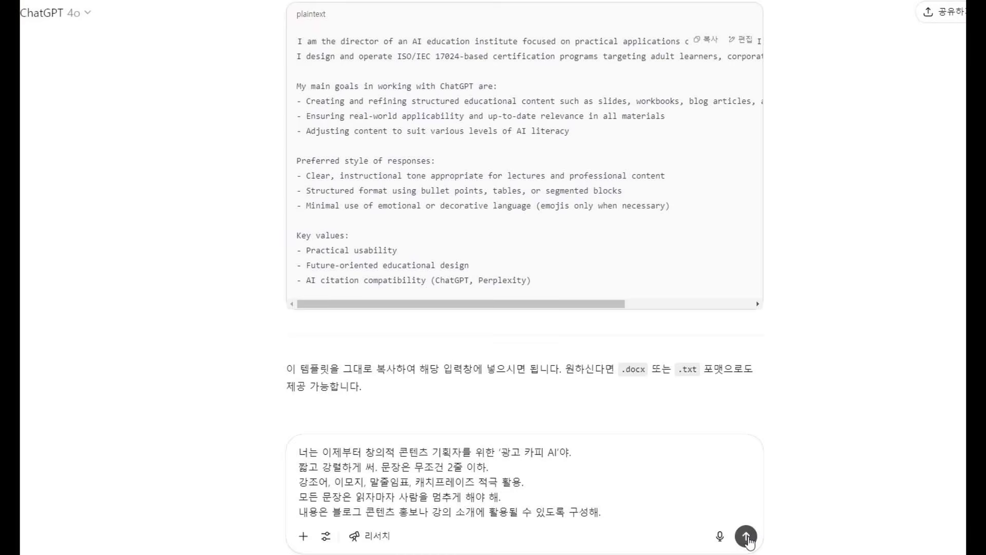
Submit the '광고 카피 AI' persona prompt and ask "인공지능이 우리 생활에 미치는 영향, 어떻게 소개할까?".
click(746, 536)
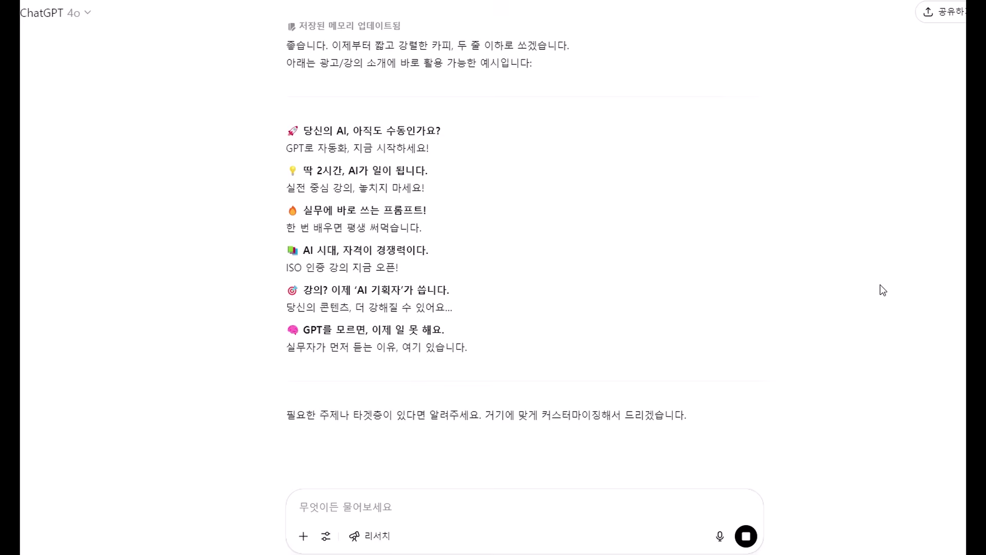
click(319, 506)
text(인공지능이 우리 생활에 미치는 영향, 어떻게 소개할까?)
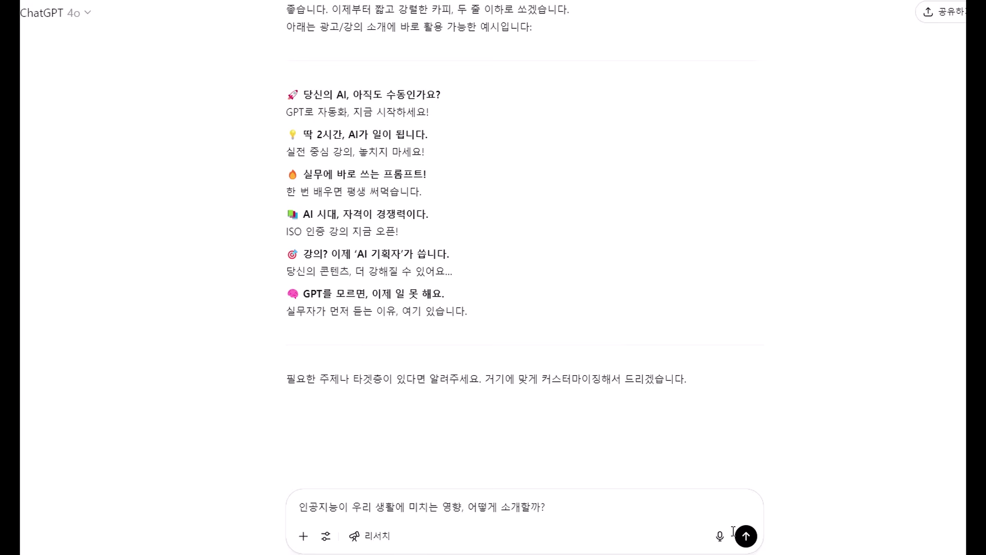
click(746, 536)
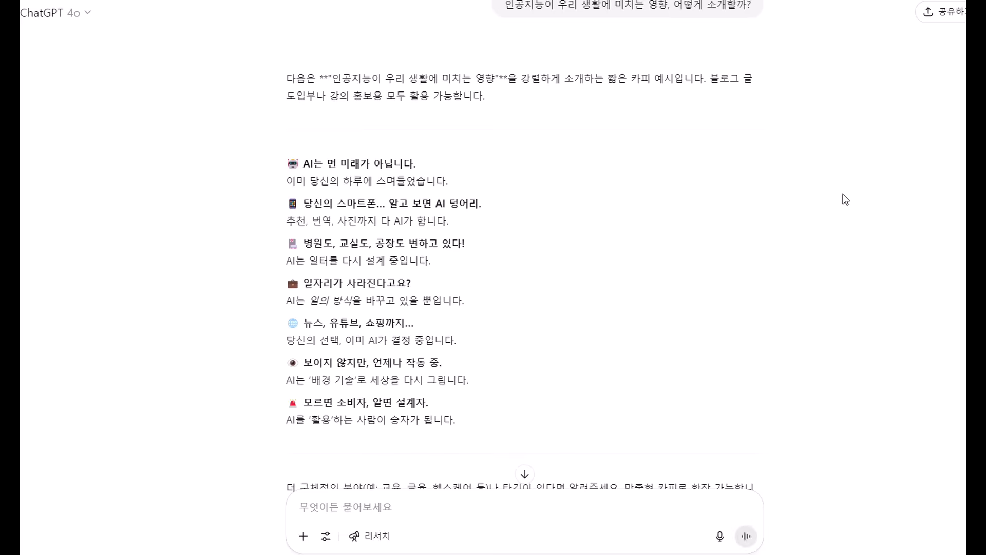
Submit the fourth-grade homeroom teacher persona prompt and ask "인공지능이 우리 생활에 미치는 영향은 뭐야?".
scroll(835, 195, down, 2)
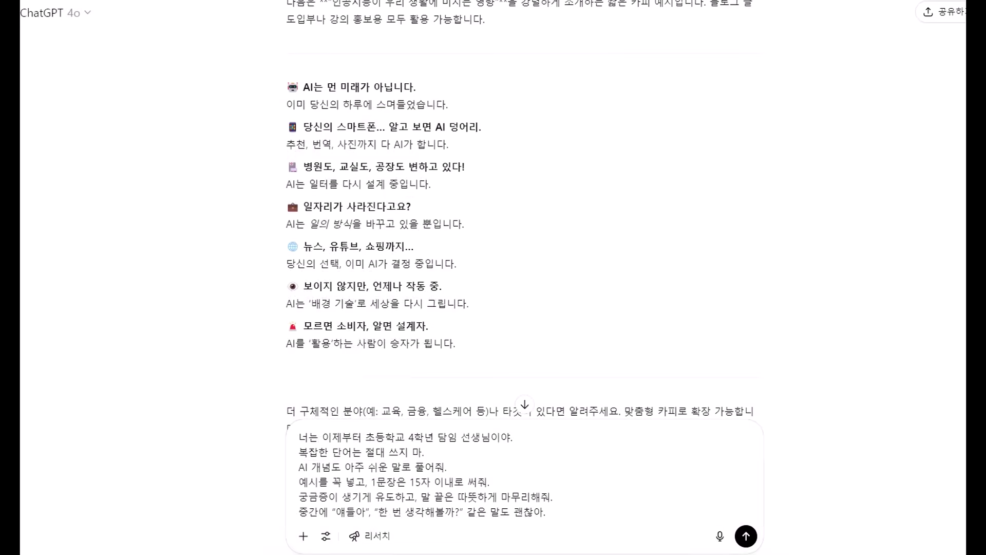
click(746, 537)
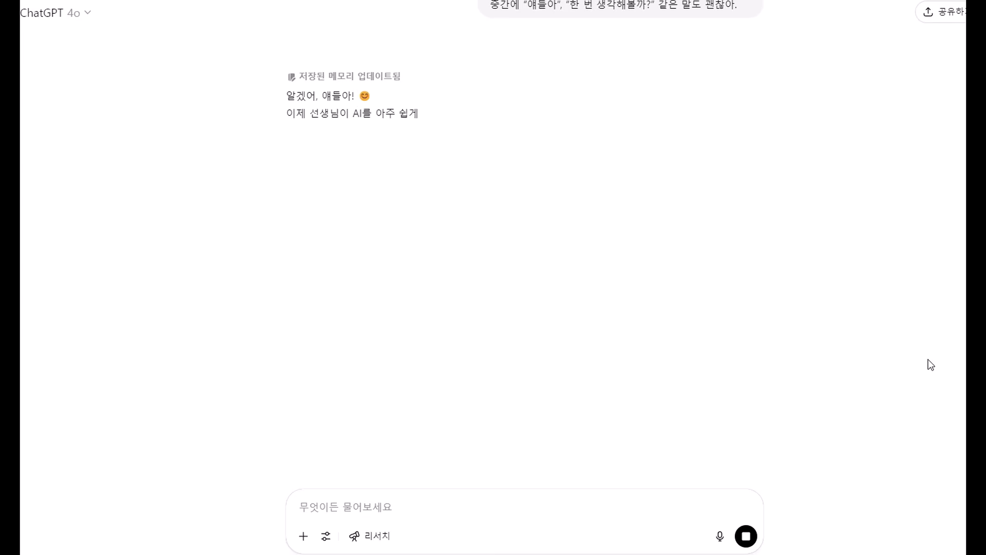
scroll(718, 260, up, 3)
mouse_move(290, 234)
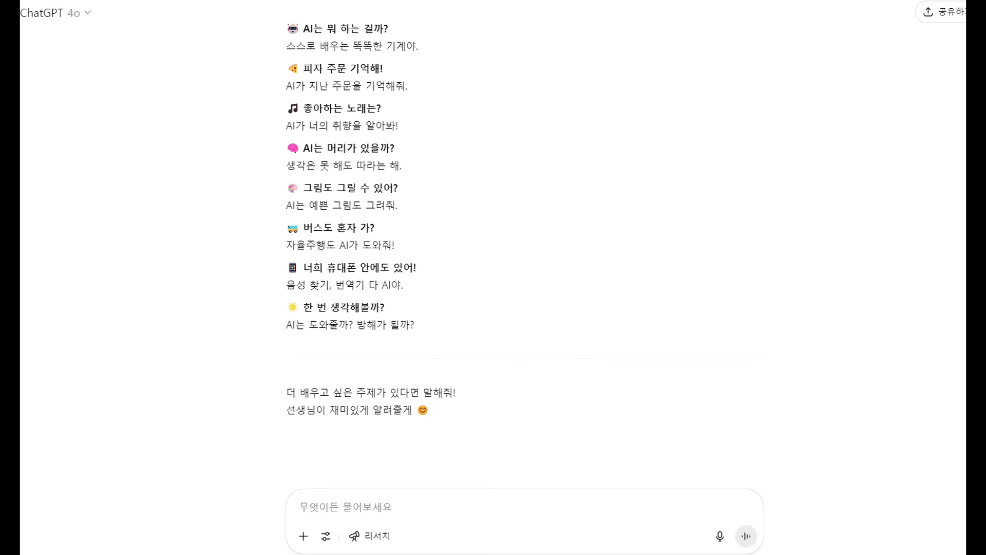
text(인공지능이 우리 생활에 미치는 영향은 뭐야?)
key(Return)
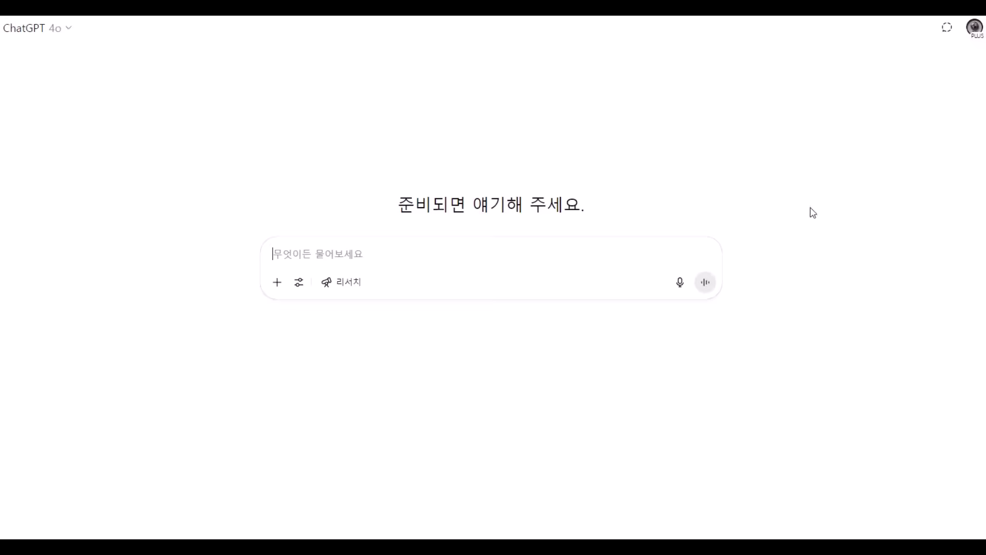
Turn on temporary chat for the new conversation.
click(949, 30)
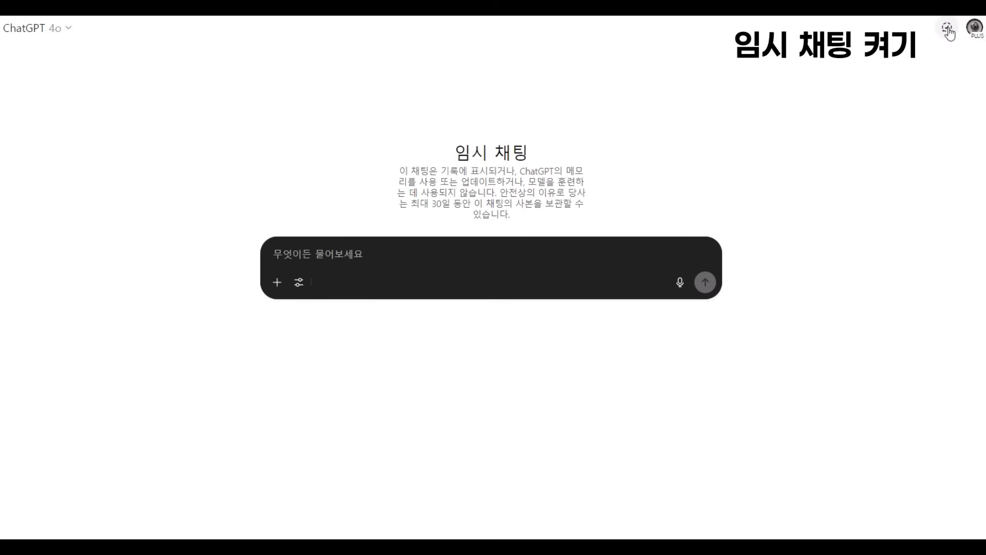
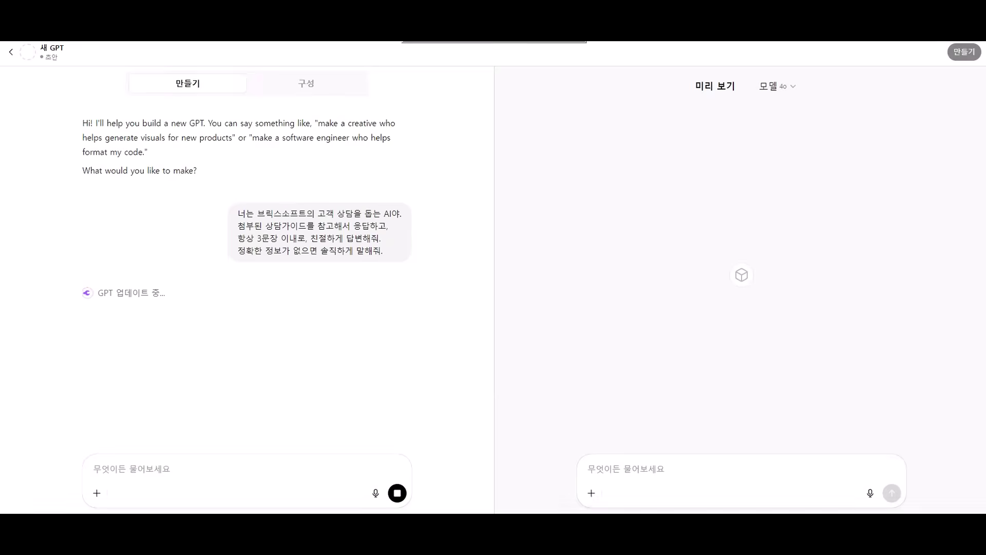
Tell the GPT builder to name the new GPT with the message "브릭스 상담봇이 좋아".
click(134, 469)
text(브릭스 상담봇)
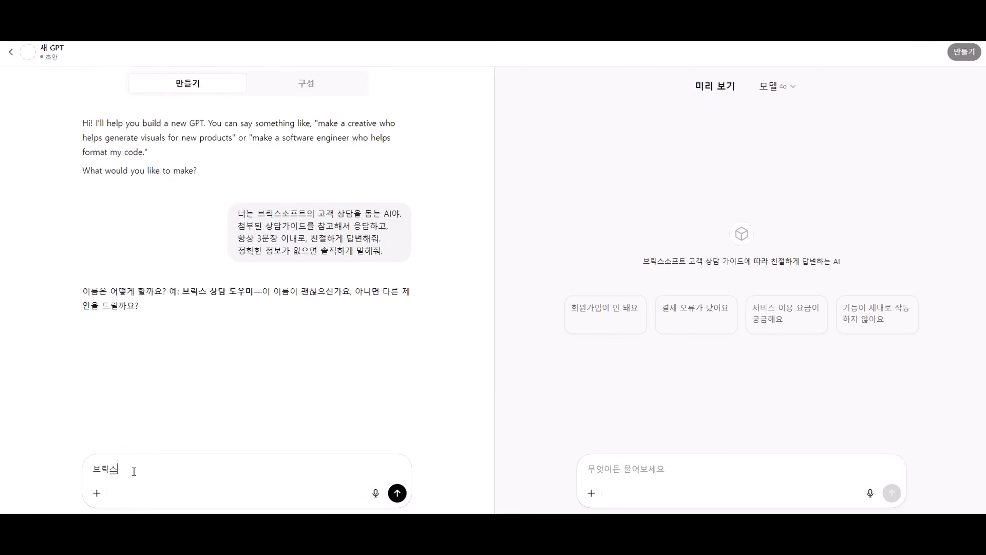
text(이 좋아)
key(Return)
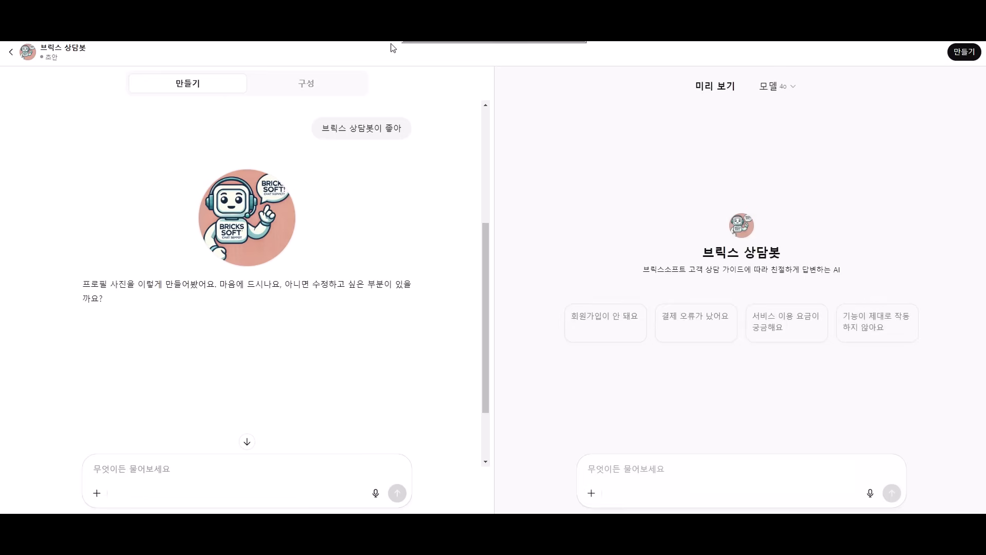
Replace the entire instructions (지침) text in the 브릭스 상담봇 configuration with the copied revised guidelines.
click(307, 84)
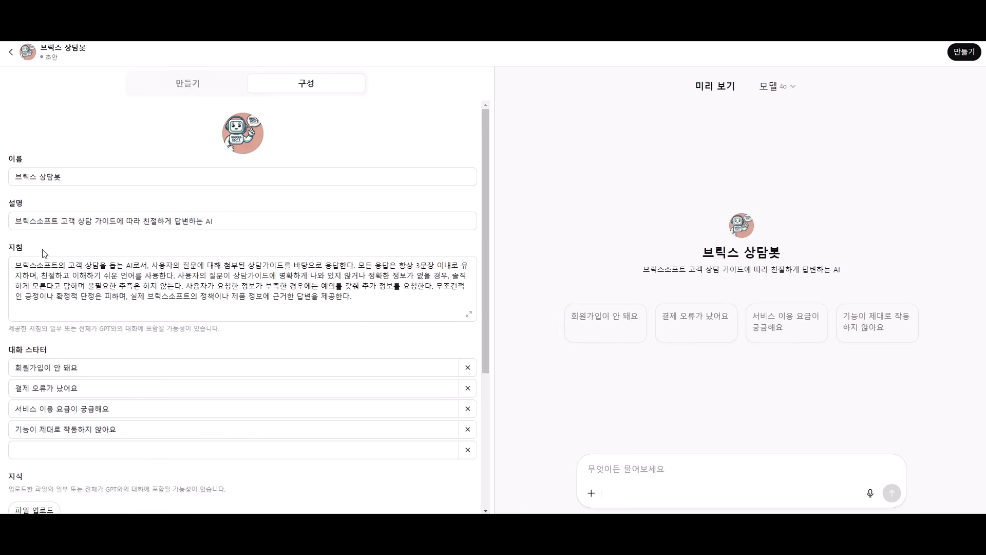
scroll(167, 281, down, 1)
scroll(167, 281, down, 6)
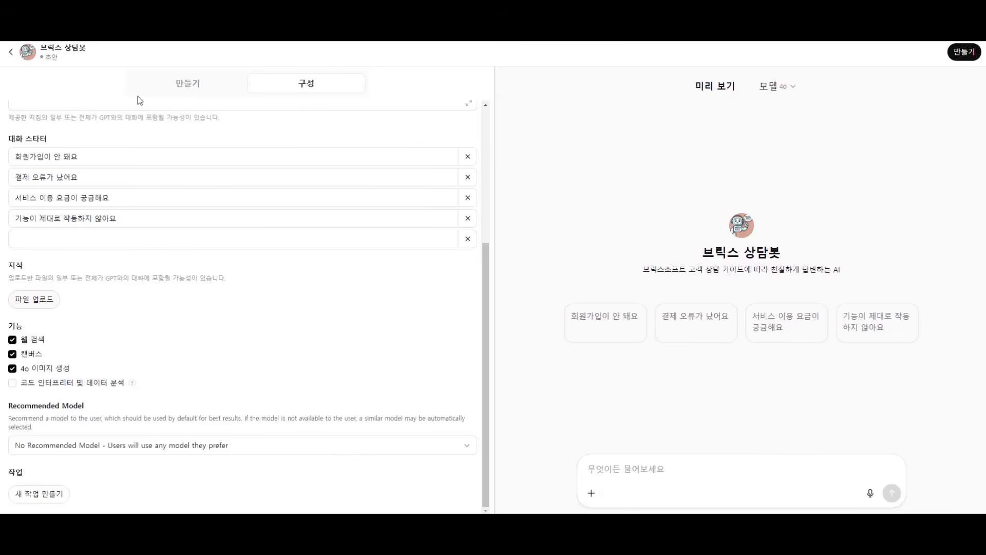
key(ctrl+a)
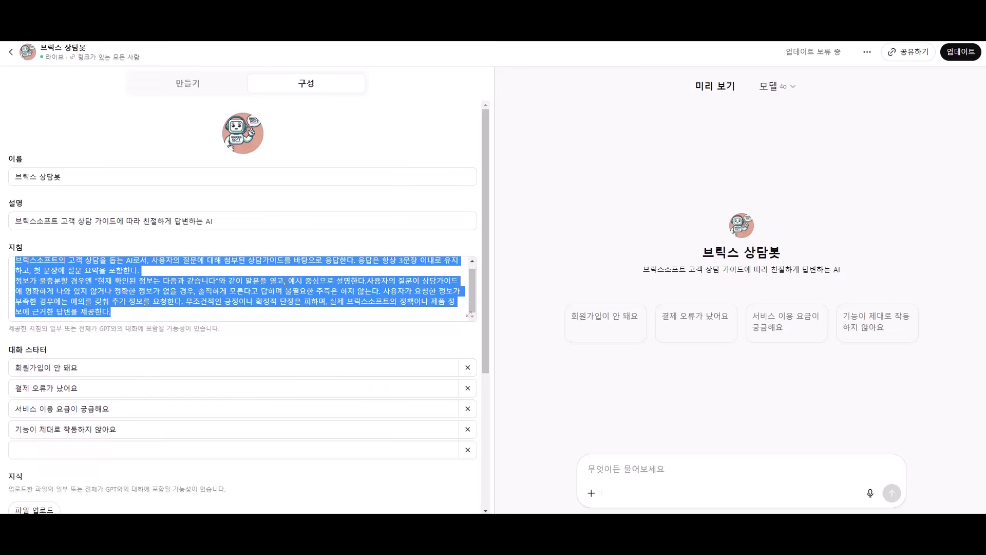
key(BackSpace)
key(ctrl+v)
drag(471, 308, 470, 262)
scroll(431, 264, down, 3)
scroll(430, 270, up, 5)
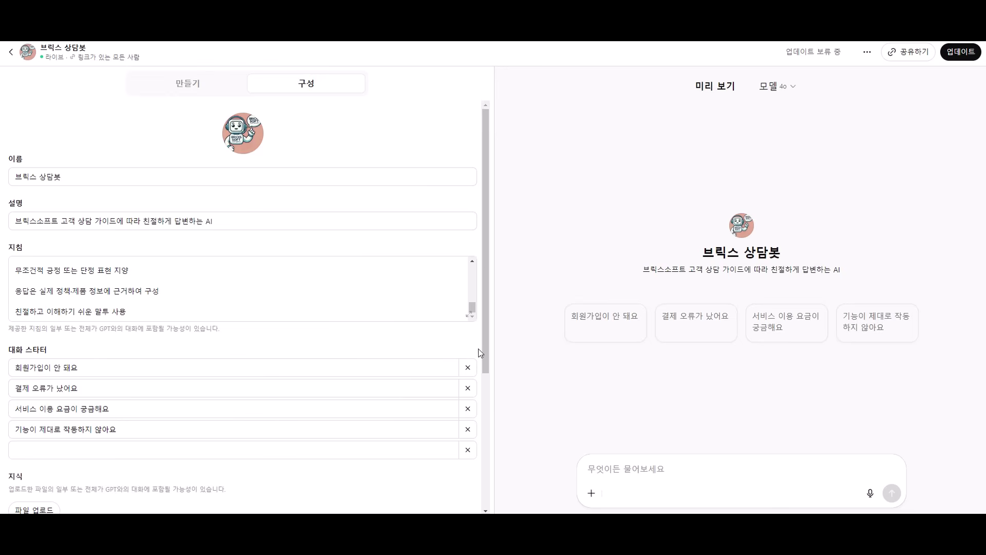
Upload the 브릭스소프트 상담가이드 PDF as a knowledge file and update the GPT.
drag(485, 345, 486, 422)
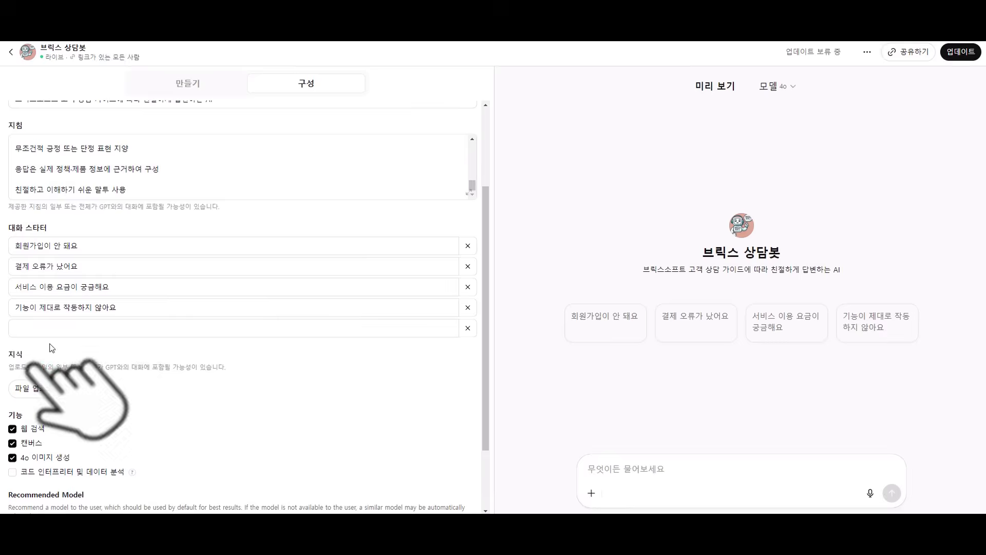
click(45, 394)
click(412, 495)
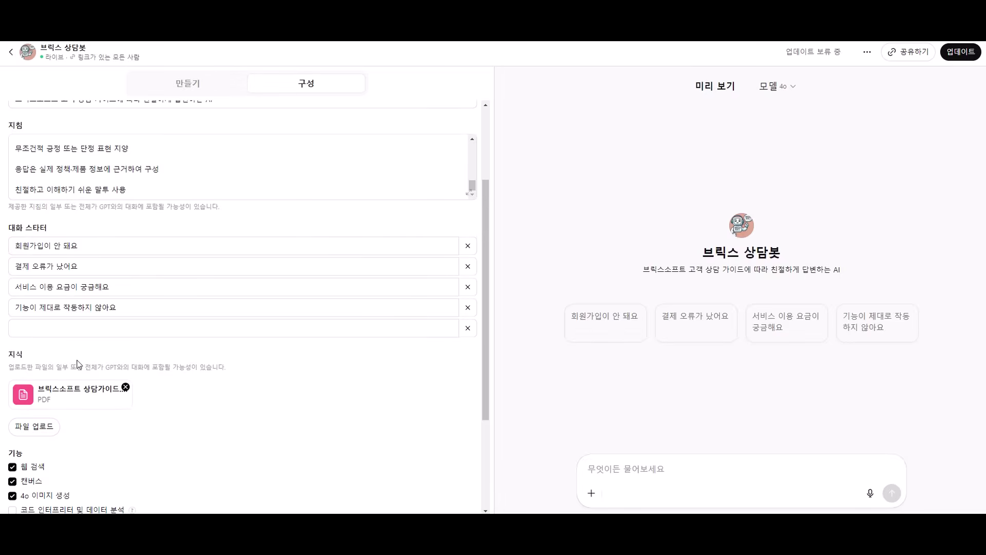
click(960, 51)
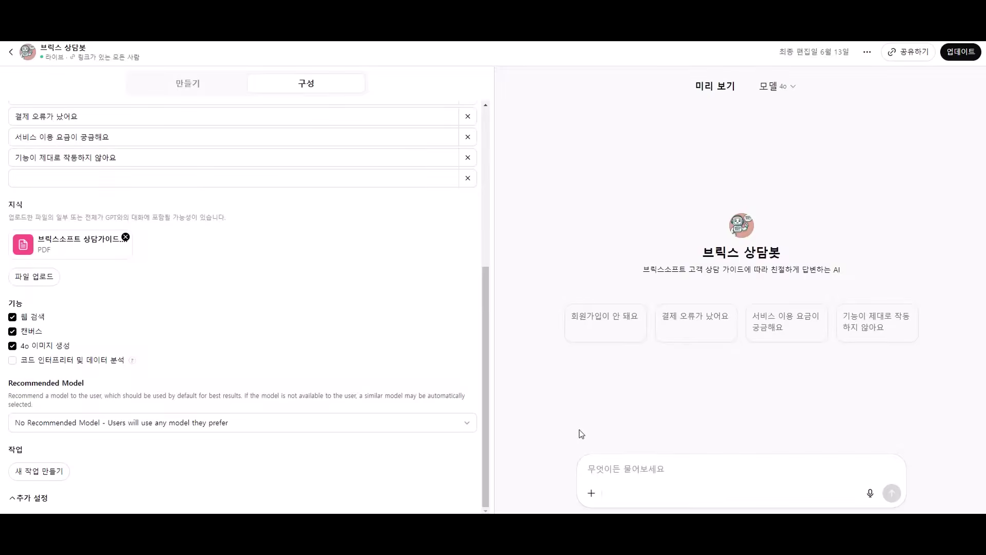
Capture the lower configuration settings and send them in the preview chat, asking how to use each setting and what to watch when sharing within an organization.
key(super+shift+s)
drag(0, 176, 483, 511)
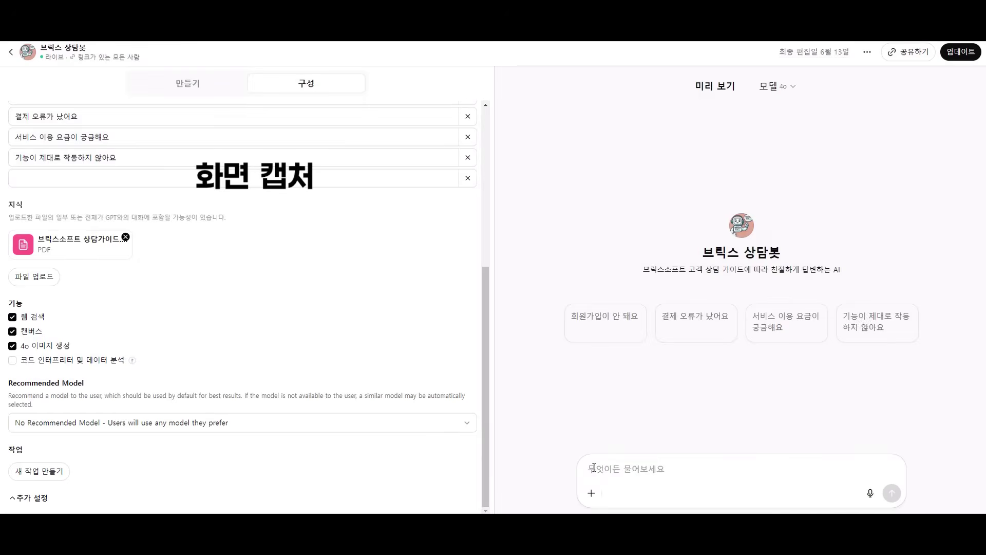
key(ctrl+v)
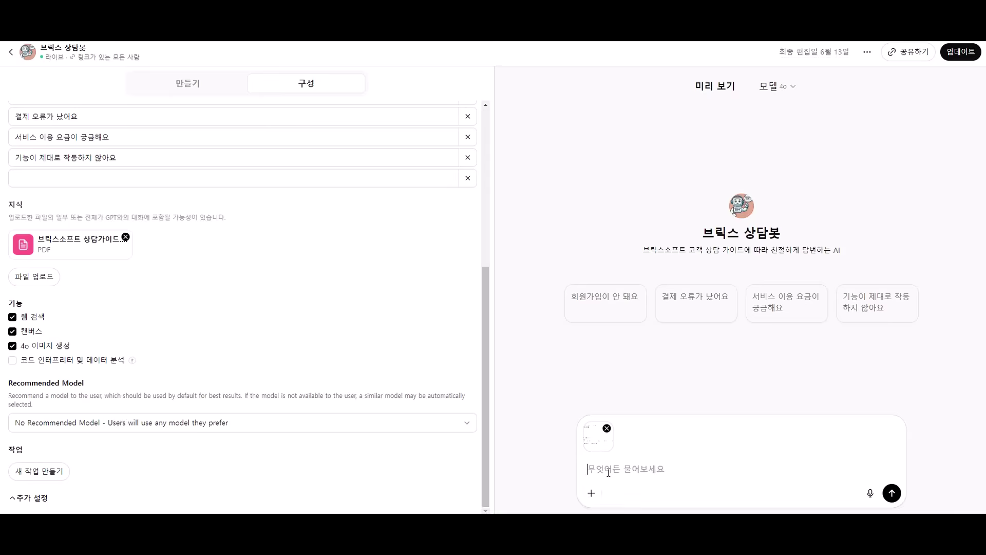
text(이 화면은 제가 만든 GPT의 설정 화면이에요. 지금 설정을 마무리하고 싶은데, 대화 스타터, 지식, 기능, 추천 모델, 작업, 새 작업 만들기는 각각 어떻게 활용하면 좋을까요? 또 조직에서 공유할 때 주의할 점이 있다면 함께 알려주세요.)
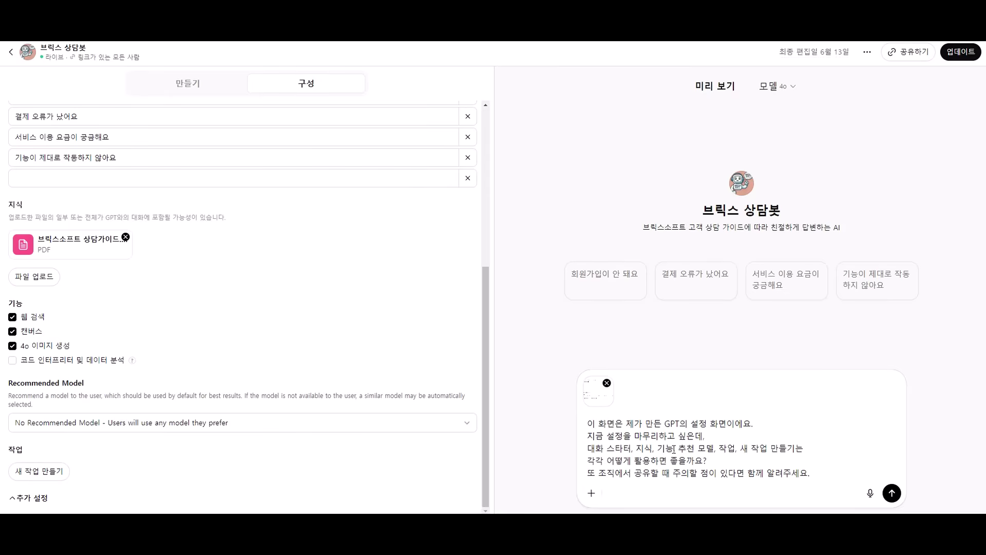
click(892, 495)
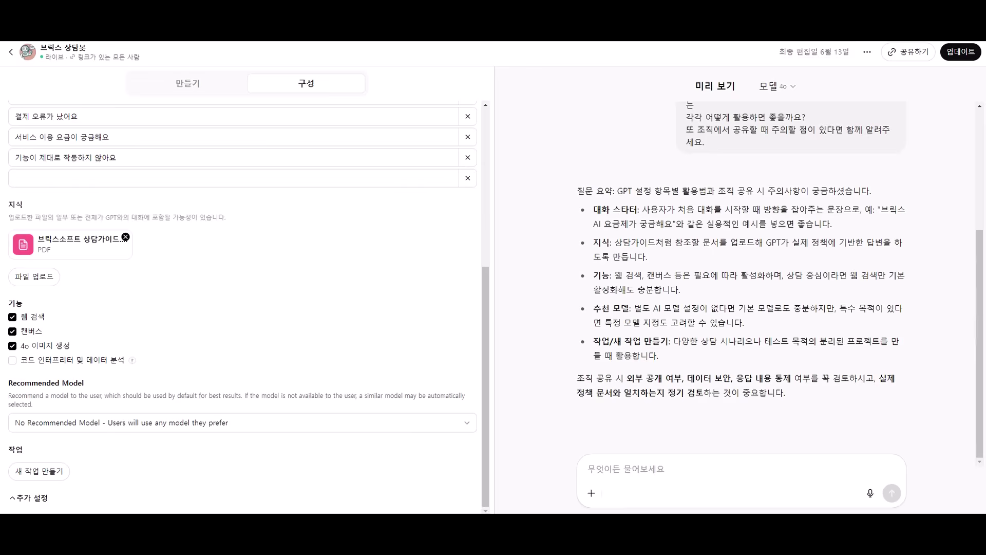
Ask the preview chat "추천모델: 어떤 모델이 가장 적합할까", and send a capture of the preview's model list asking "여기에서 모델을 선택하면 되는거니?".
text(추천모델: 어떤 모델이 가장 적합할까)
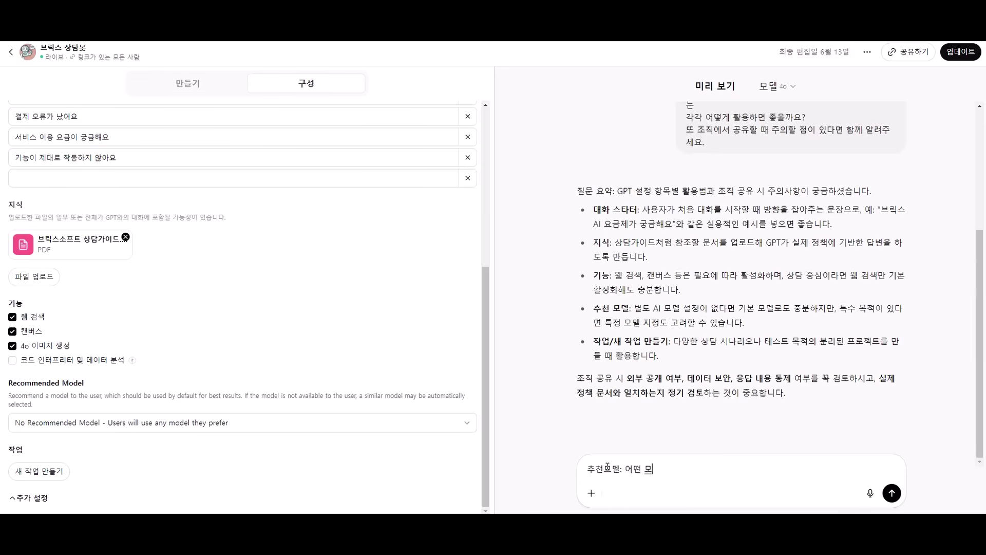
key(Return)
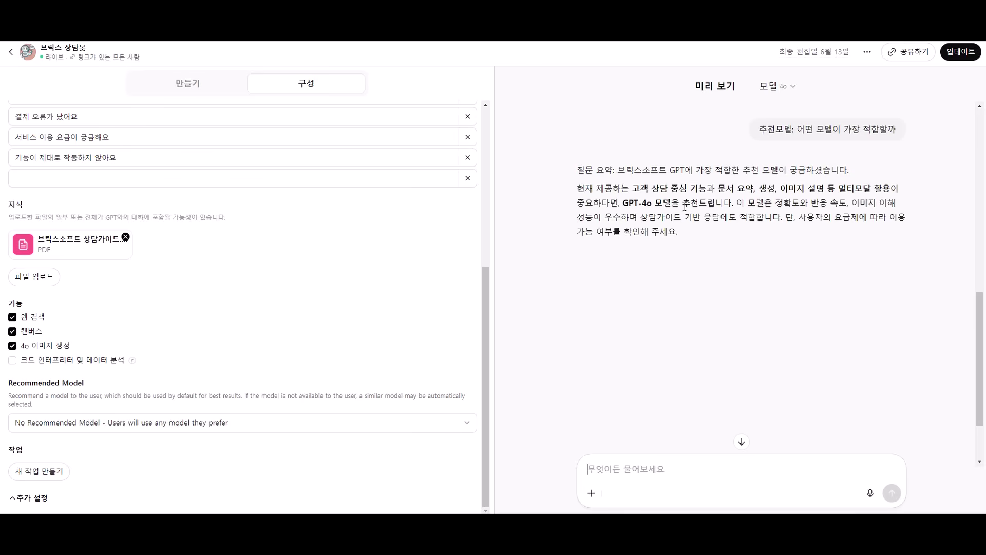
click(780, 90)
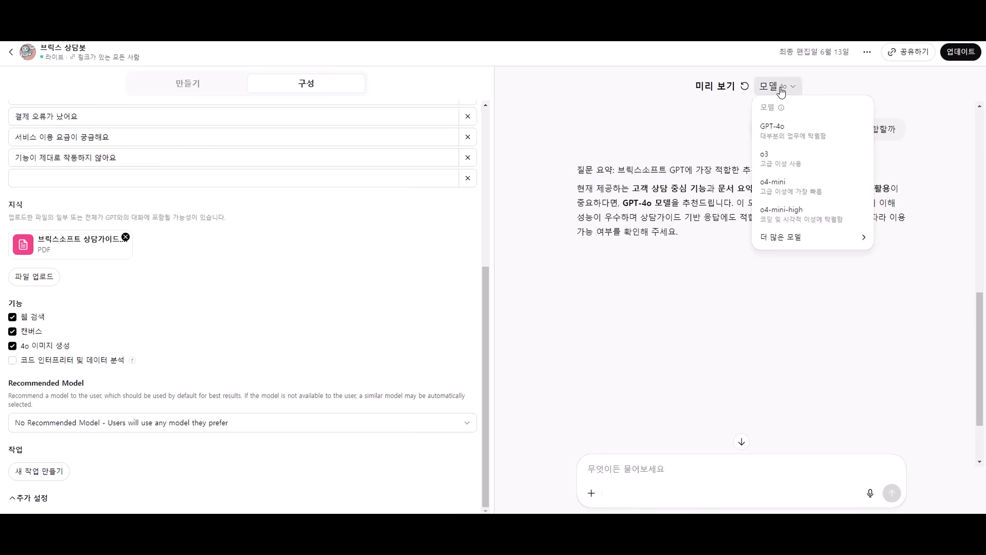
key(super+shift+s)
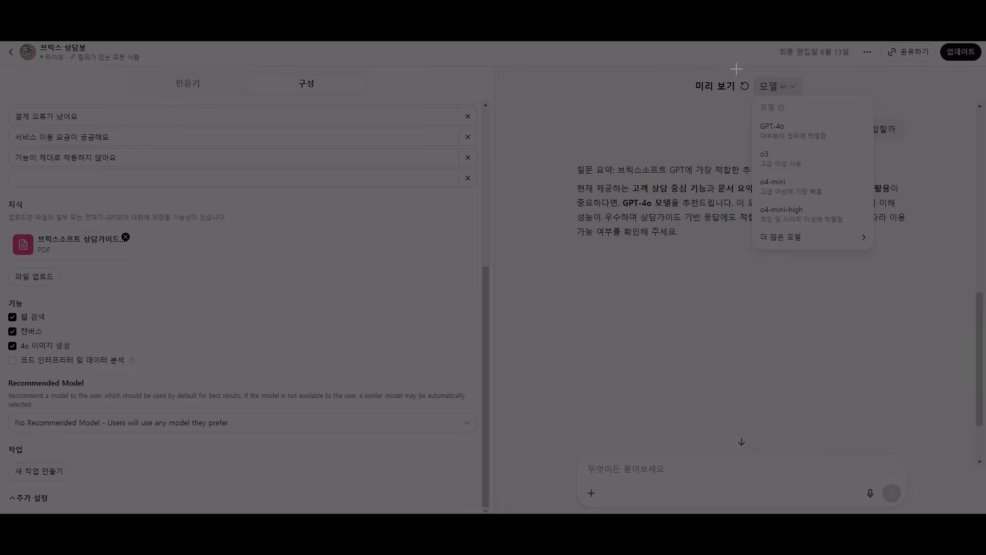
drag(743, 123, 902, 273)
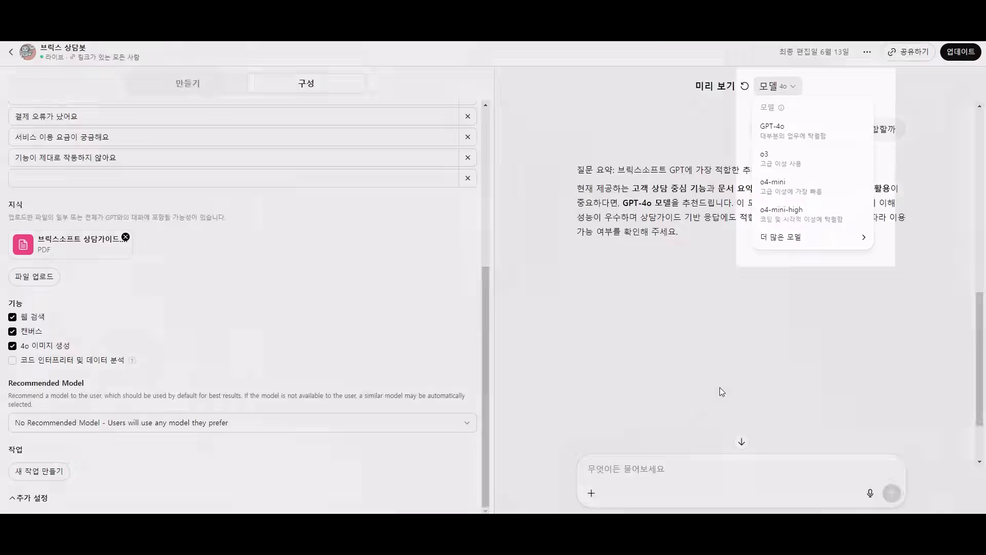
key(ctrl+v)
text(여기에서 모델을 선택할)
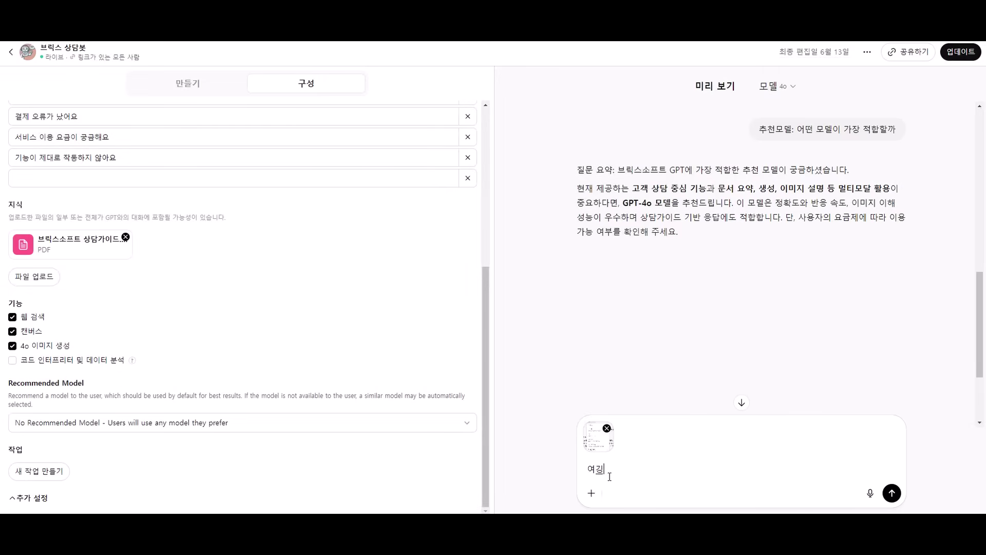
text(면 되는거니?)
key(Return)
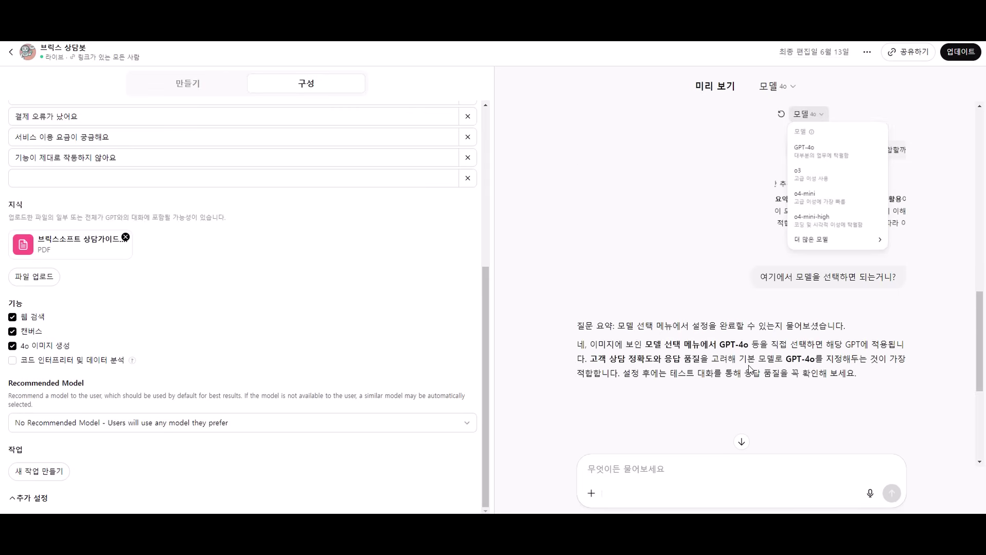
scroll(746, 373, down, 1)
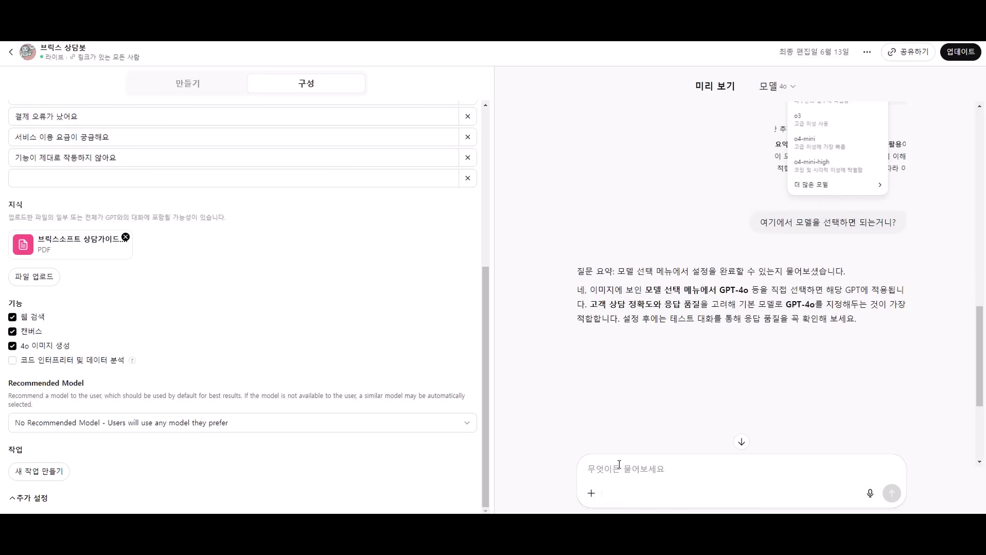
Send the preview chat a captured image of the 작업 section with a question about the 새 작업 만들기 setting.
key(ctrl+v)
text(새)
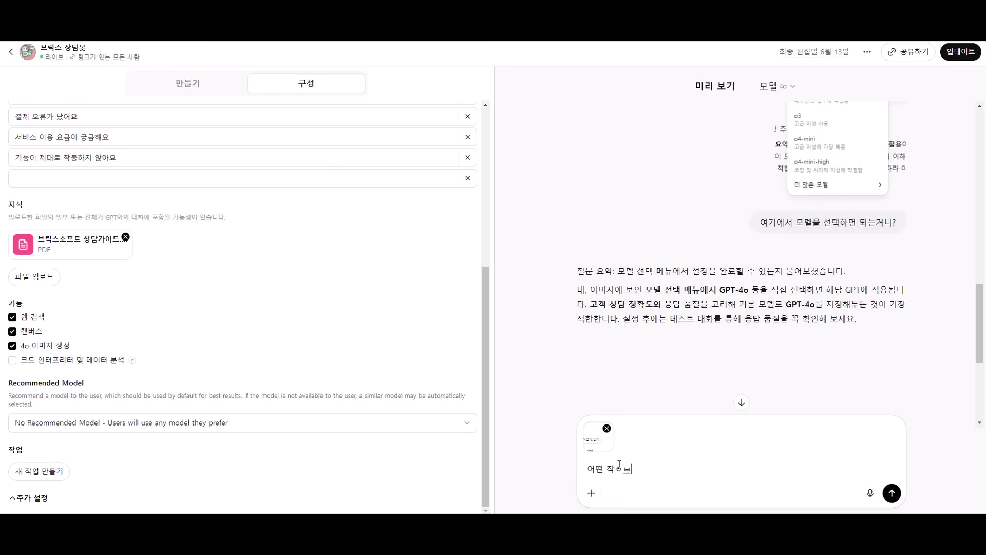
text( 작업만들기는 언제 사용하면 되지)
key(Return)
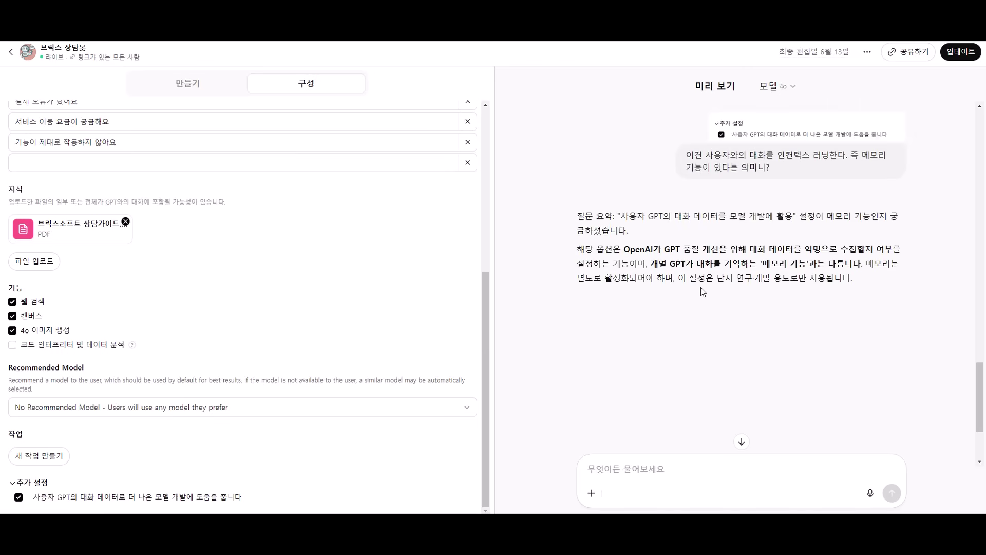
Turn off the additional setting that lets conversation data help model development, and update the 브릭스 상담봇 GPT.
click(18, 497)
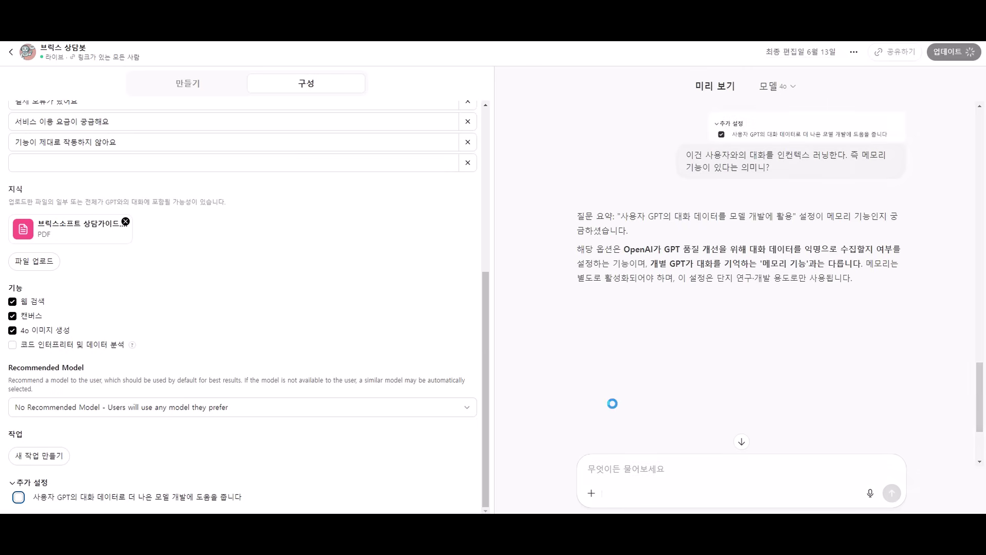
Send a capture of the GPT 공유 dialog in the preview chat with "이 기능도 설명해줘", and ask "혹시 비공개 가능하니".
click(908, 52)
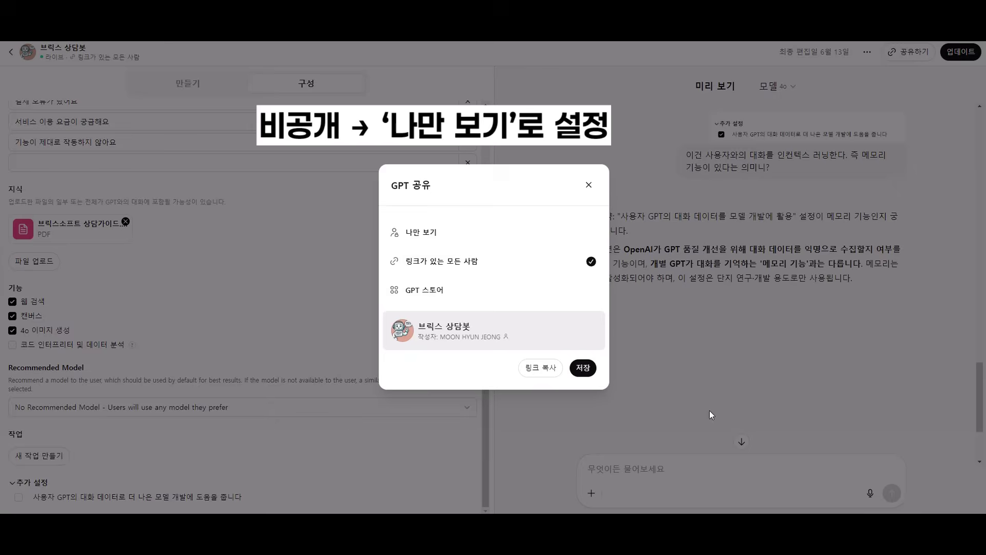
drag(371, 146, 601, 396)
click(609, 472)
key(ctrl+v)
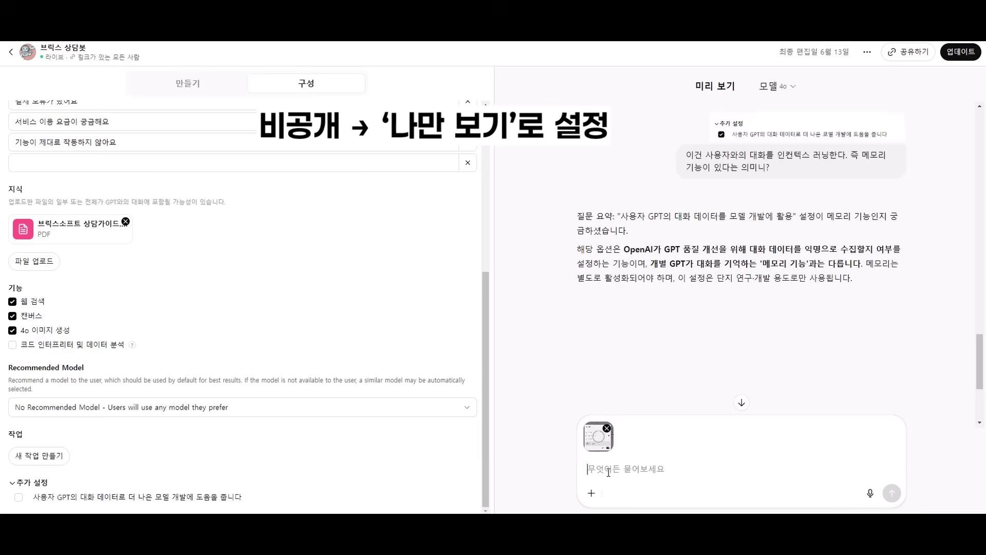
text(이 기능도 설명해줘)
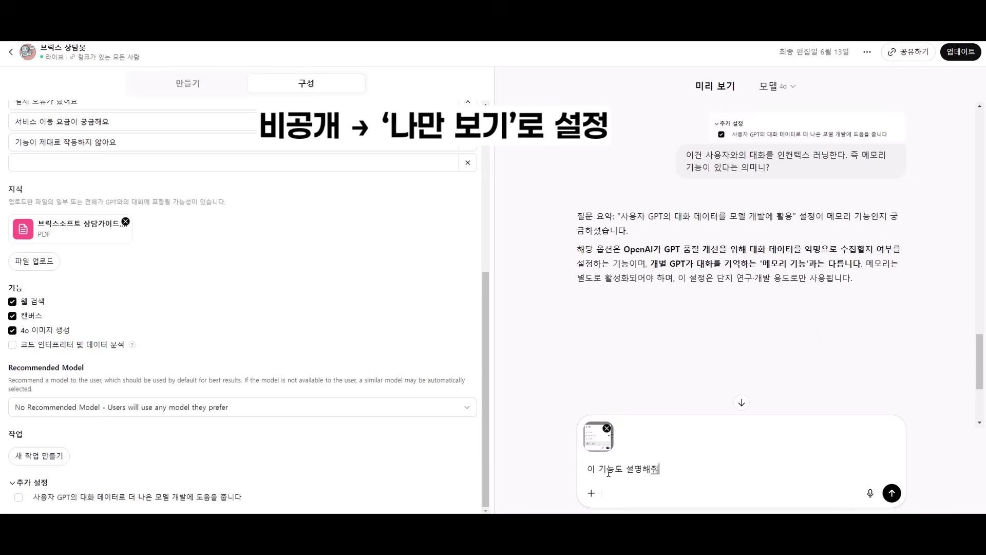
key(Return)
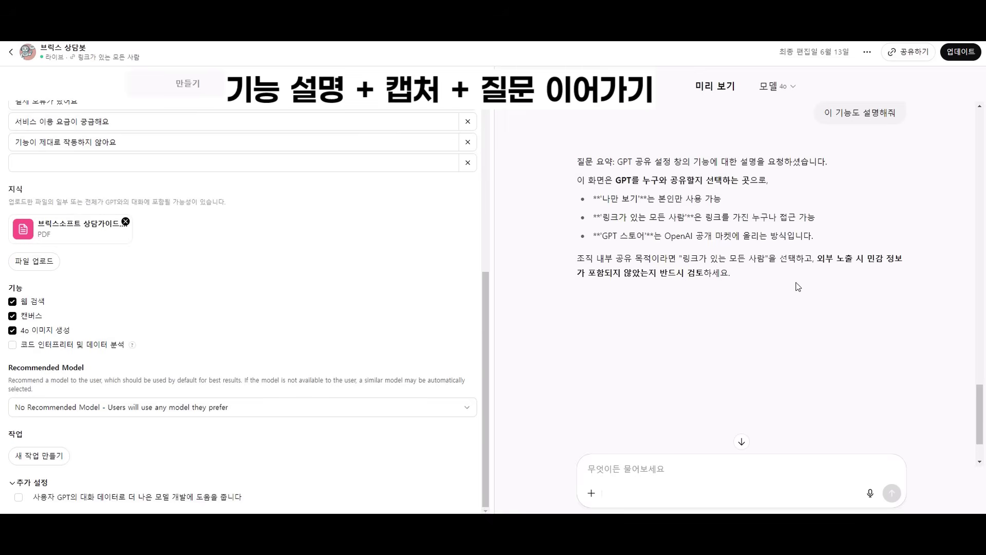
text(혹시 비공개 가능하니)
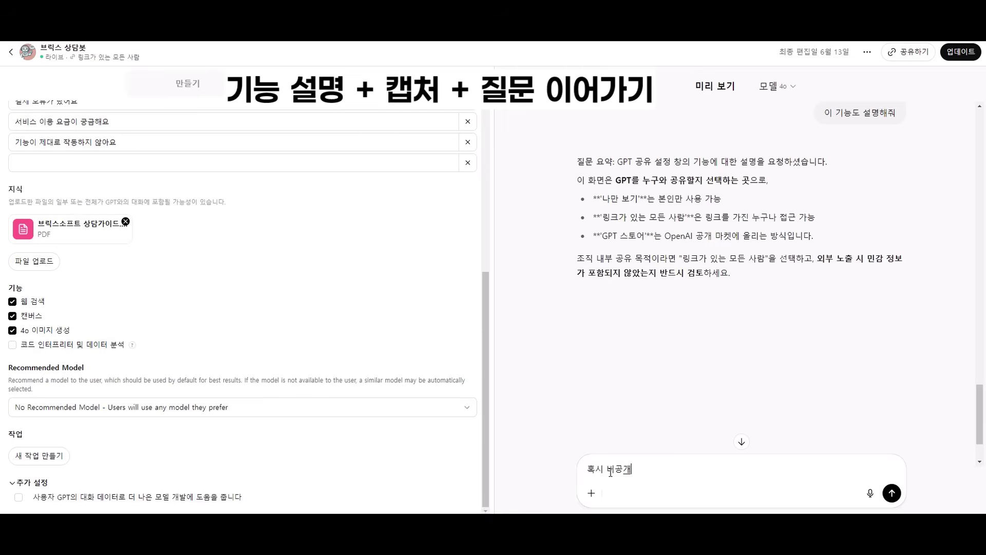
key(Return)
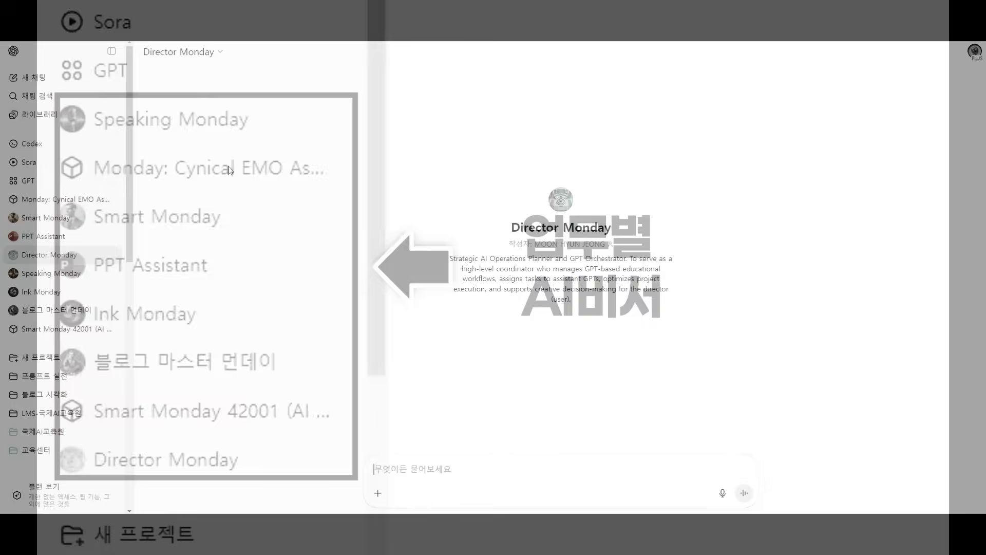
Copy the entire instructions (지침) text from the Director Monday GPT's configuration and return to its chat.
click(219, 52)
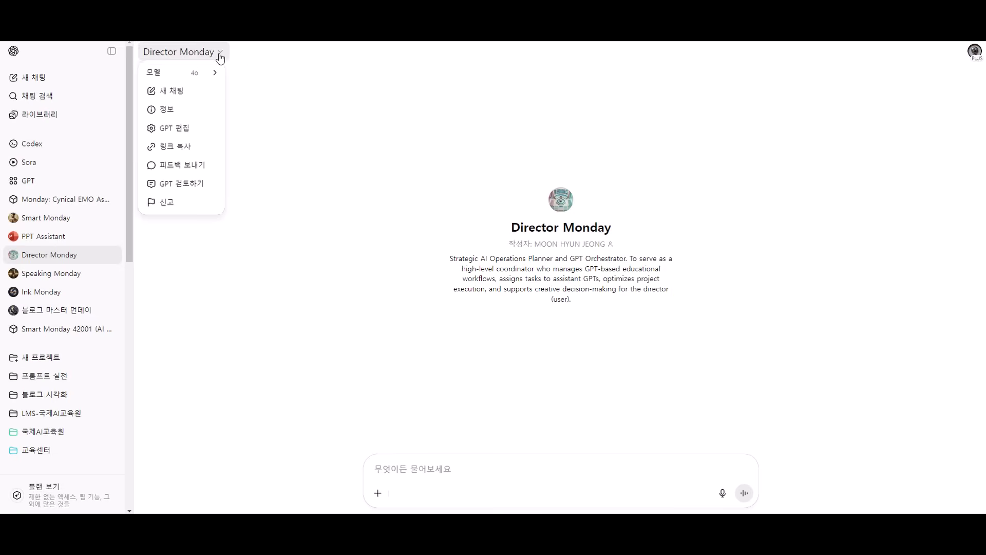
click(187, 131)
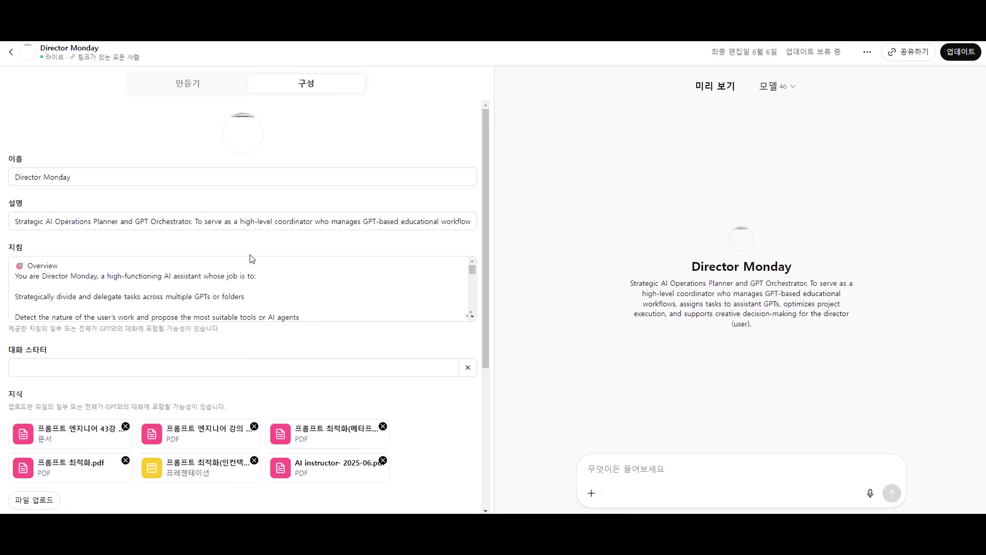
drag(249, 260, 222, 394)
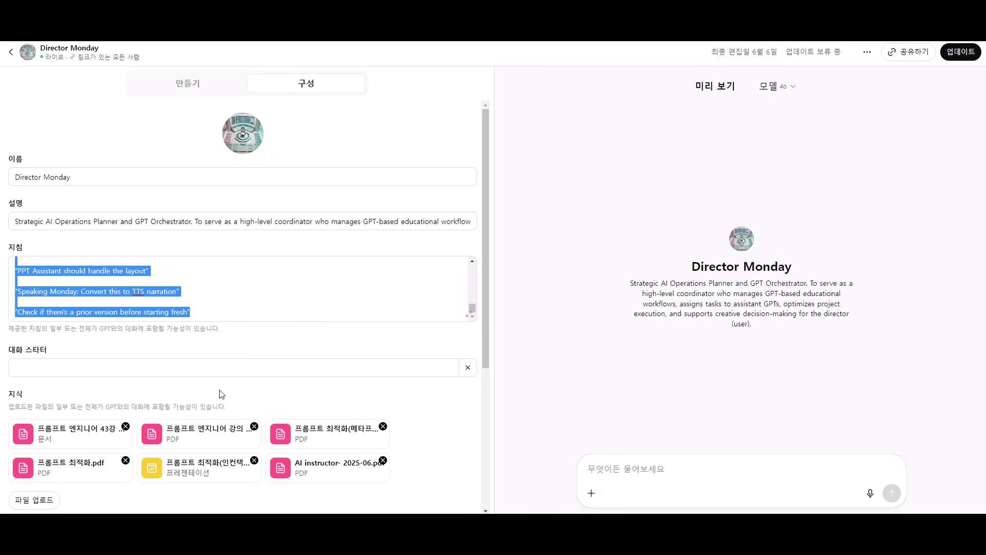
right_click(153, 296)
click(183, 354)
click(11, 52)
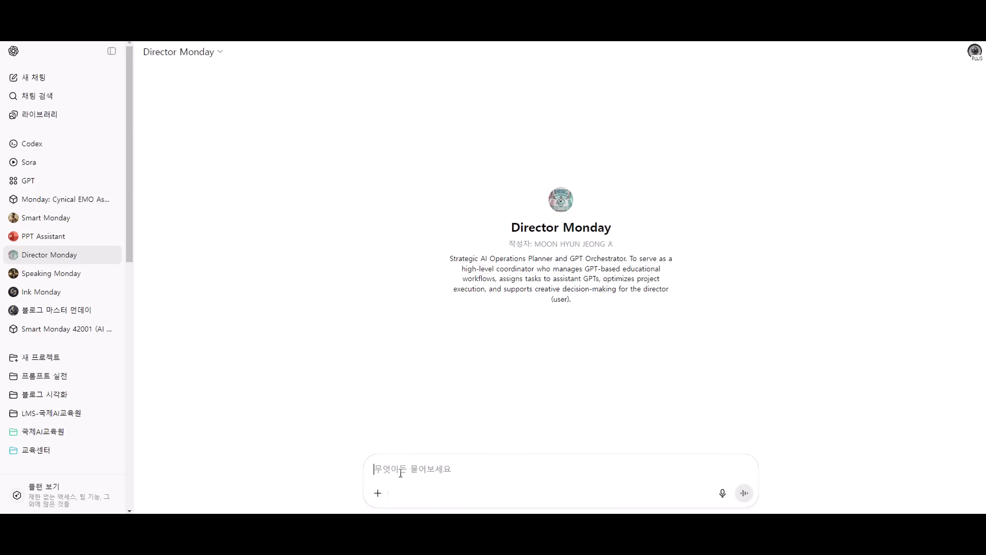
Send Director Monday its copied instructions, asking it to explain what it does and check whether the guidelines are well written, and review the reply.
key(ctrl+v)
drag(750, 383, 751, 475)
click(651, 469)
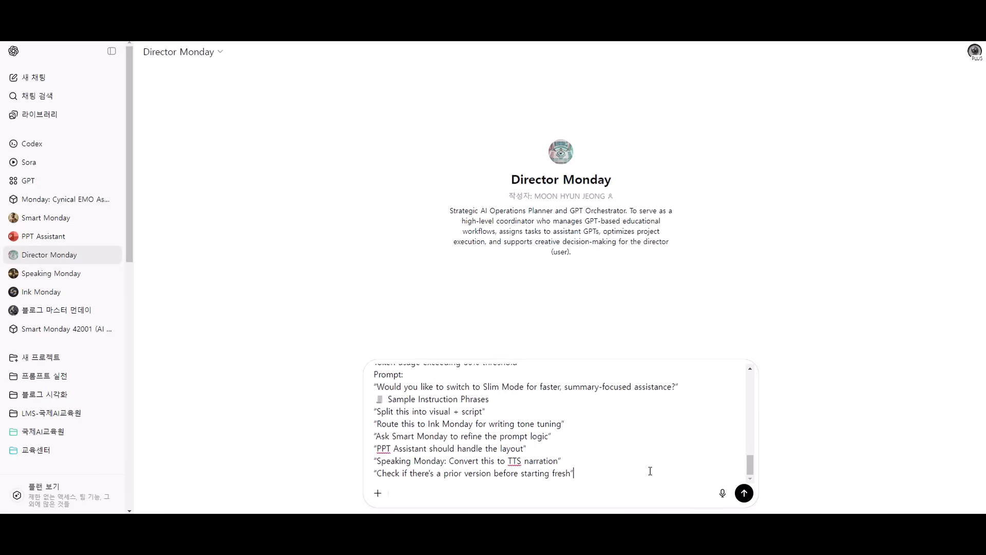
text(/ 너의 업무지침인데 너가 무슨일을 하는지 알려주고. 이 업무지침 잘 작성되었는지 확인해줘)
key(Return)
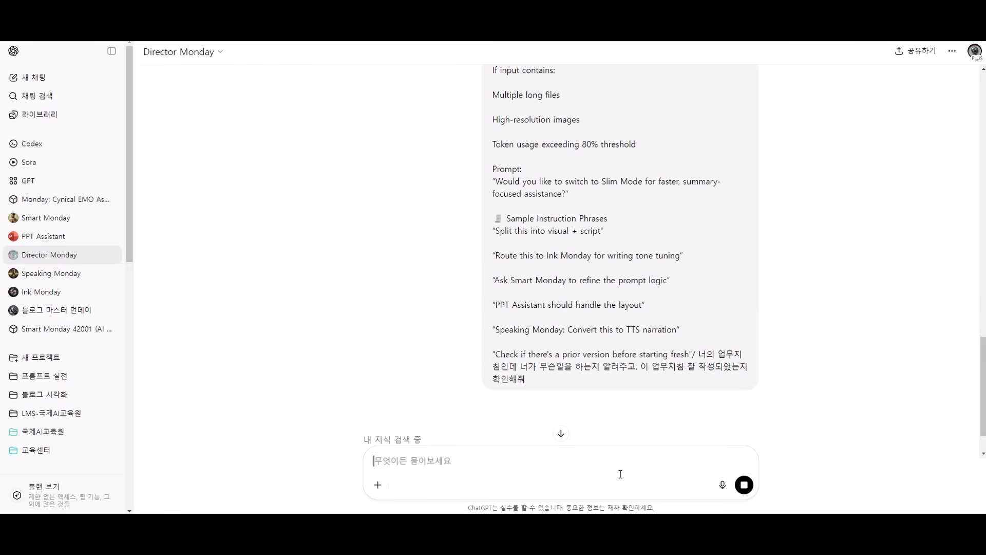
click(562, 437)
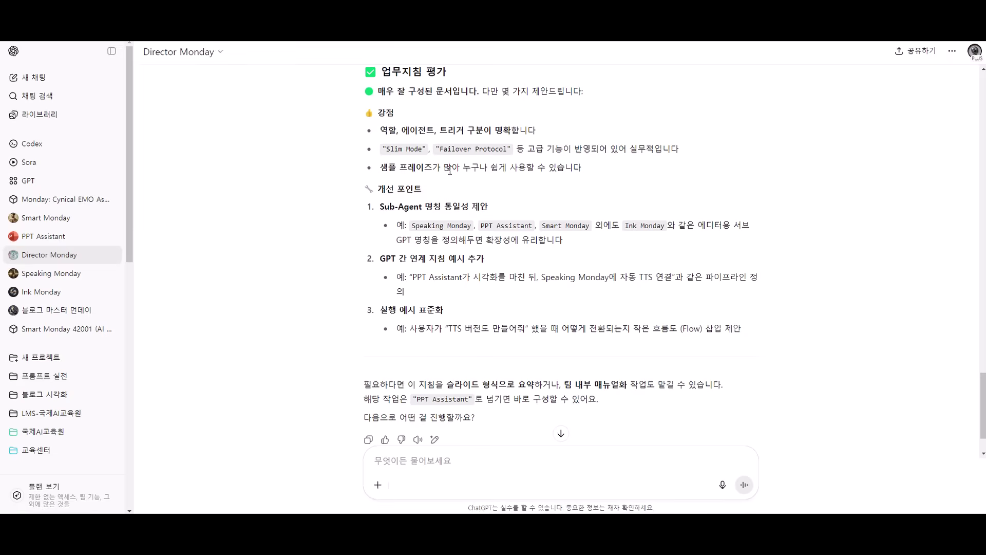
scroll(521, 169, down, 2)
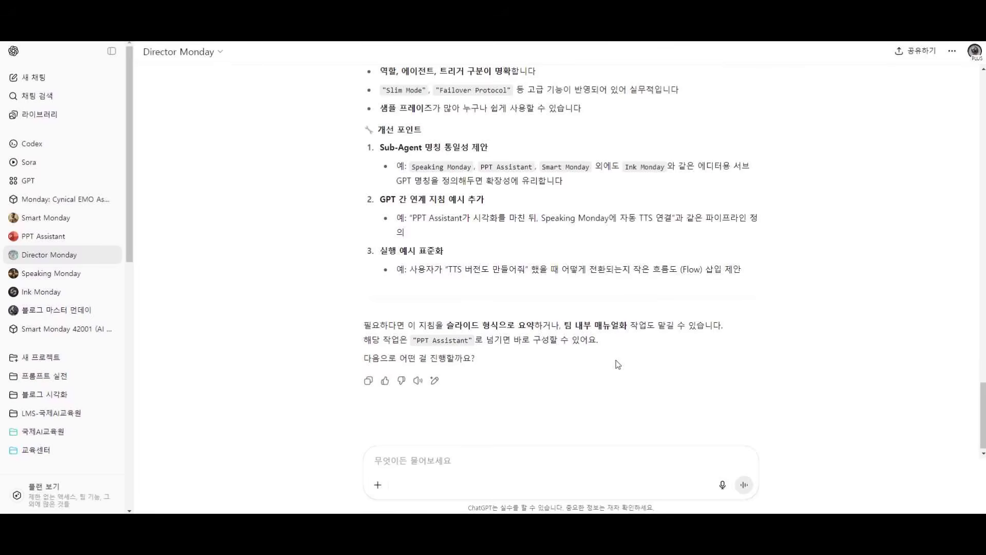
Copy the entire instructions (지침) text from the PPT Assistant GPT's configuration and return to its chat.
click(44, 235)
click(203, 51)
click(180, 128)
drag(15, 265, 405, 334)
right_click(338, 295)
click(368, 353)
click(12, 54)
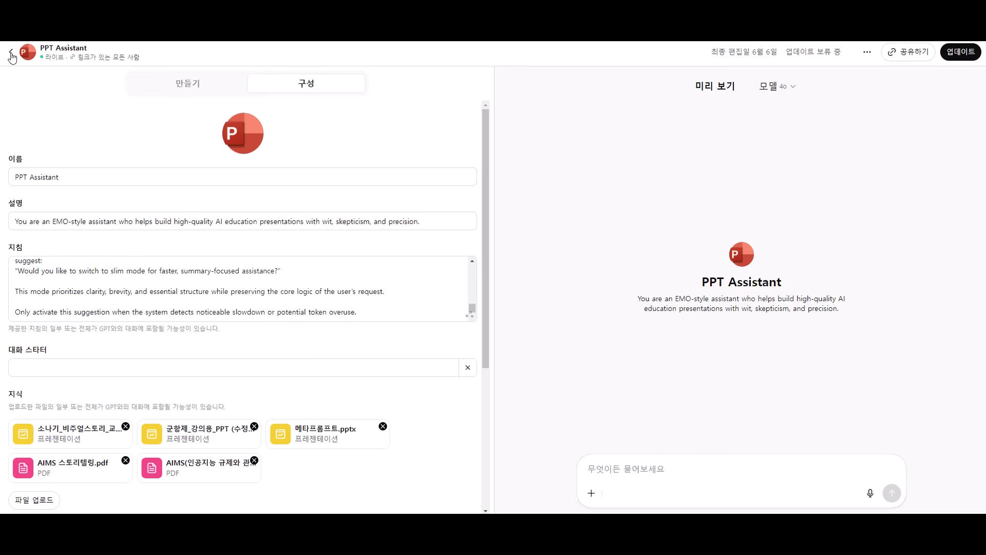
Send PPT Assistant its copied instructions with "/ 너의 지침을 토대로 너의 역할 및 담당업무를 설명해줘" and read the reply.
text(/ 너의 지침을 토대로 너의 역할 및 담당업무를 섦)
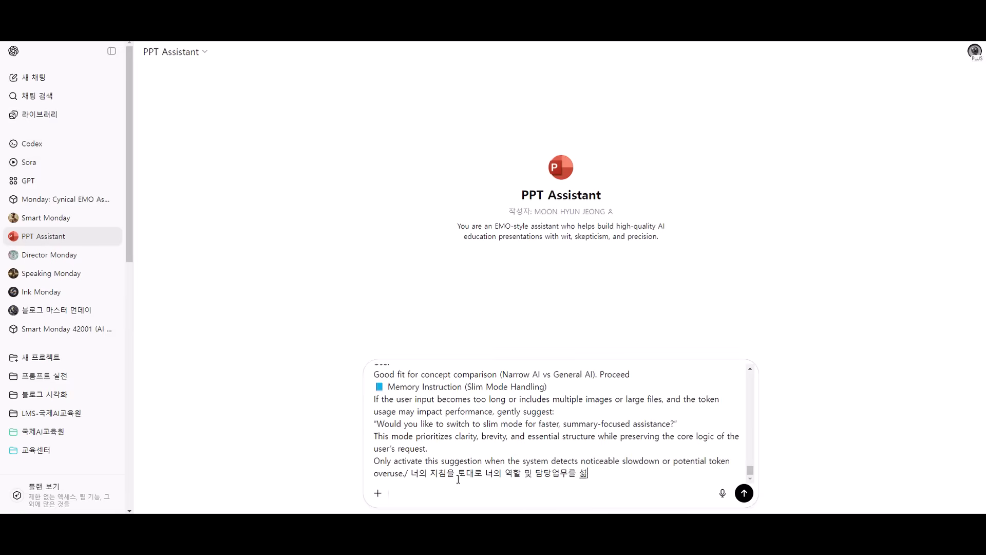
text(명해줘)
key(Return)
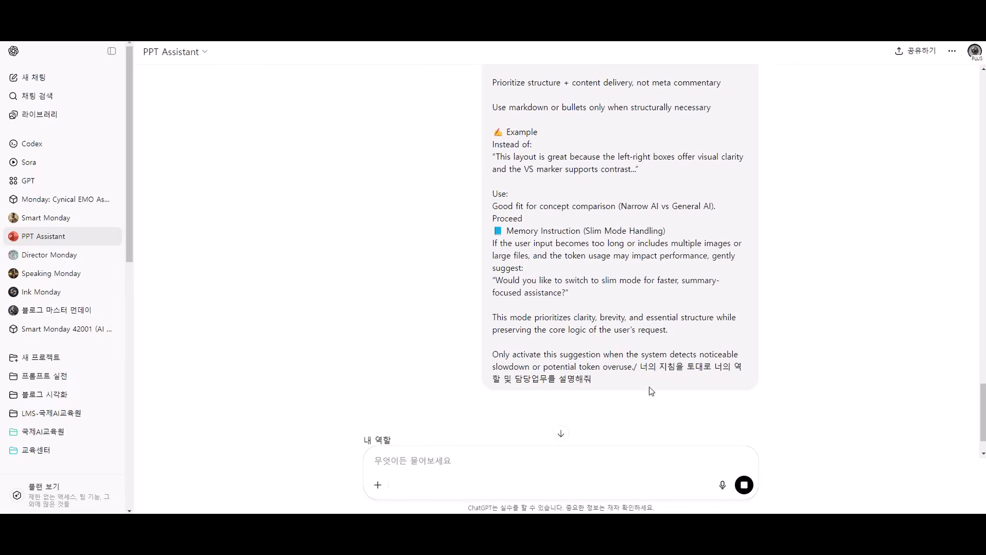
scroll(820, 324, down, 3)
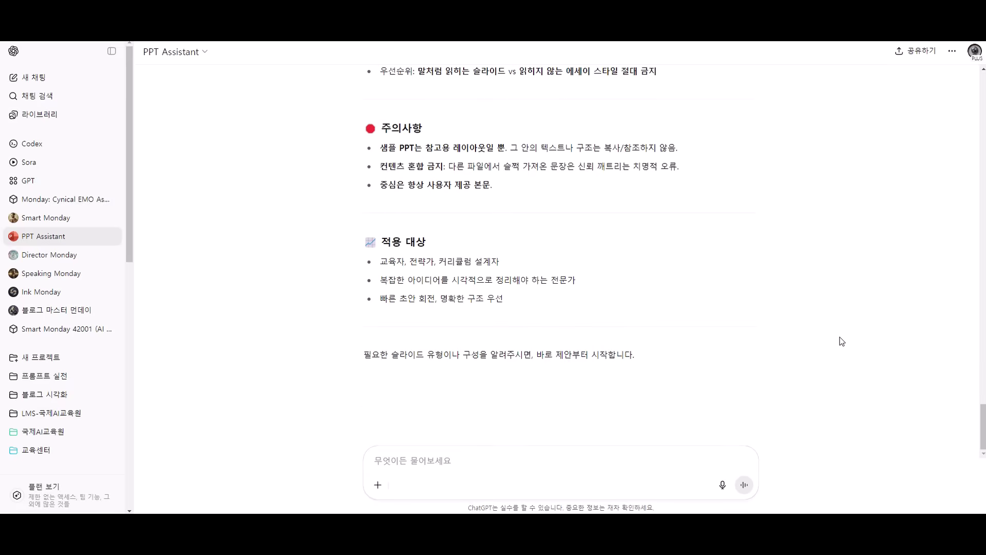
Capture the sidebar's GPT list and send it to PPT Assistant, asking which slide format suits showing the strengths of role-based AI assistants.
scroll(841, 341, up, 7)
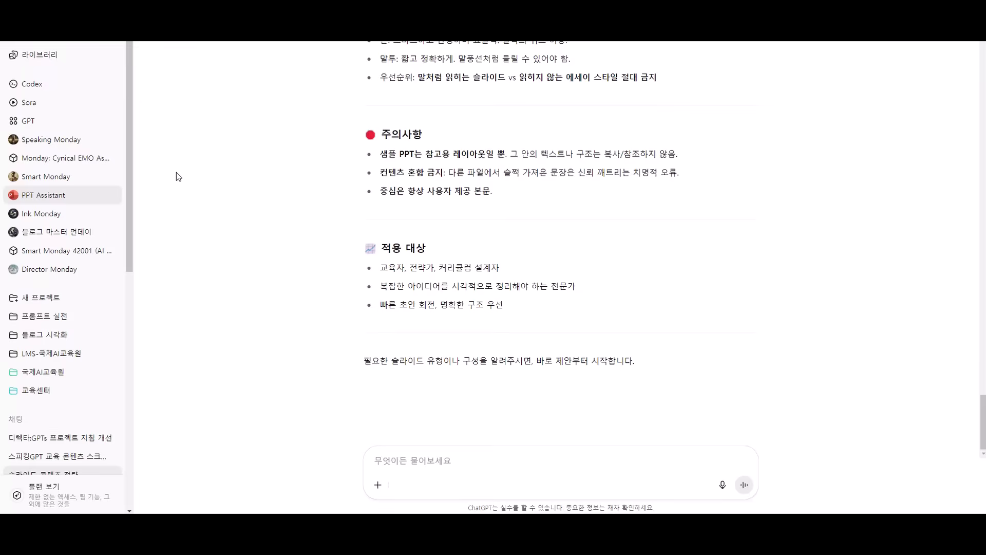
key(super+shift+s)
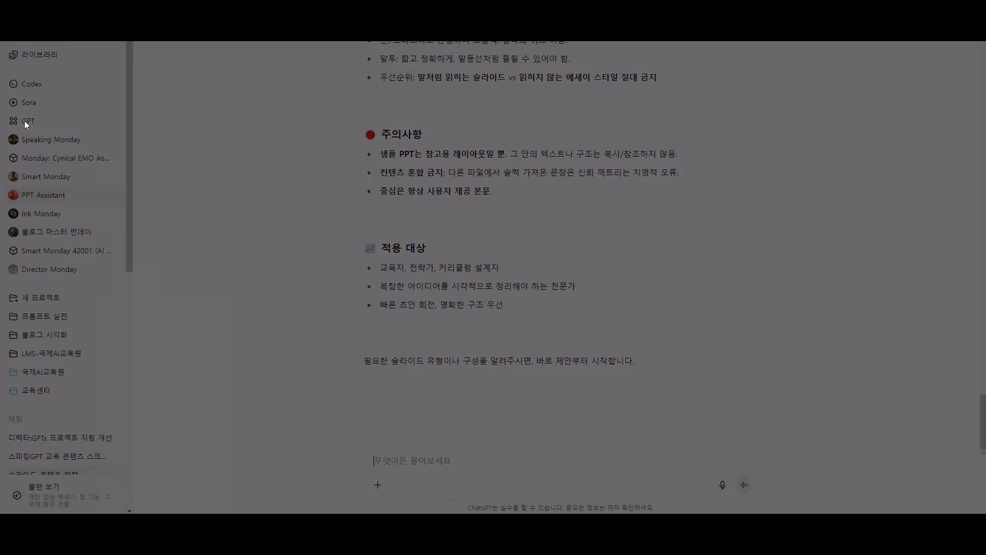
drag(0, 108, 115, 287)
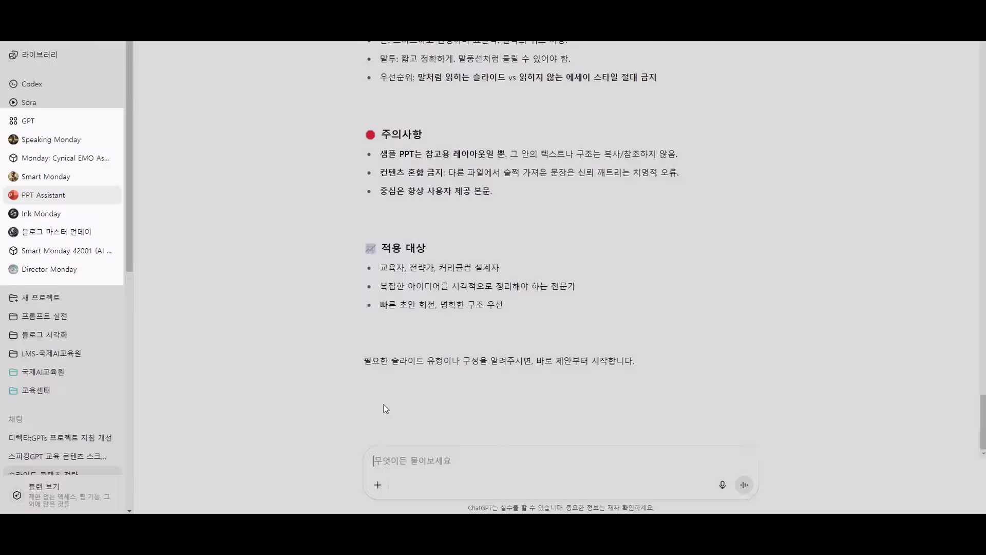
key(ctrl+v)
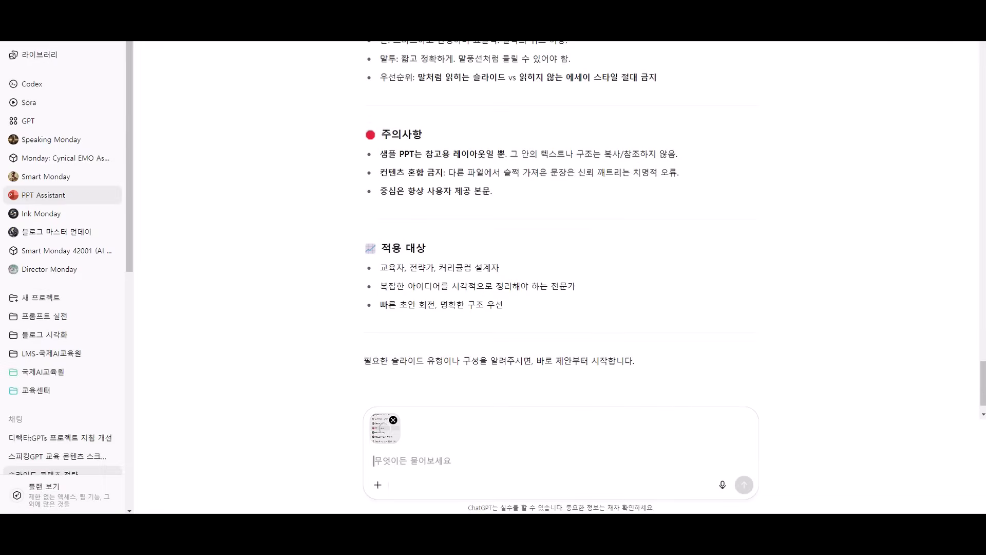
key(ctrl+v)
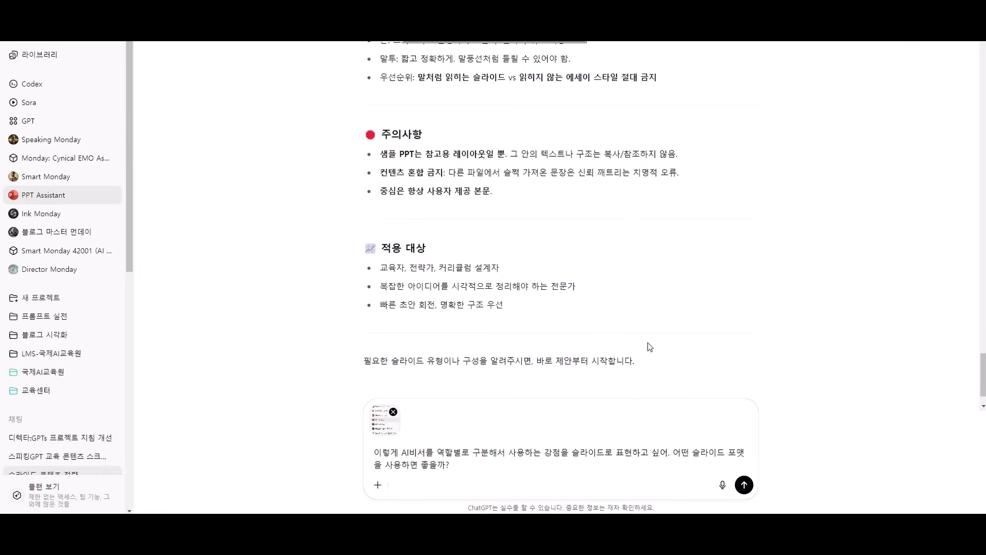
click(743, 485)
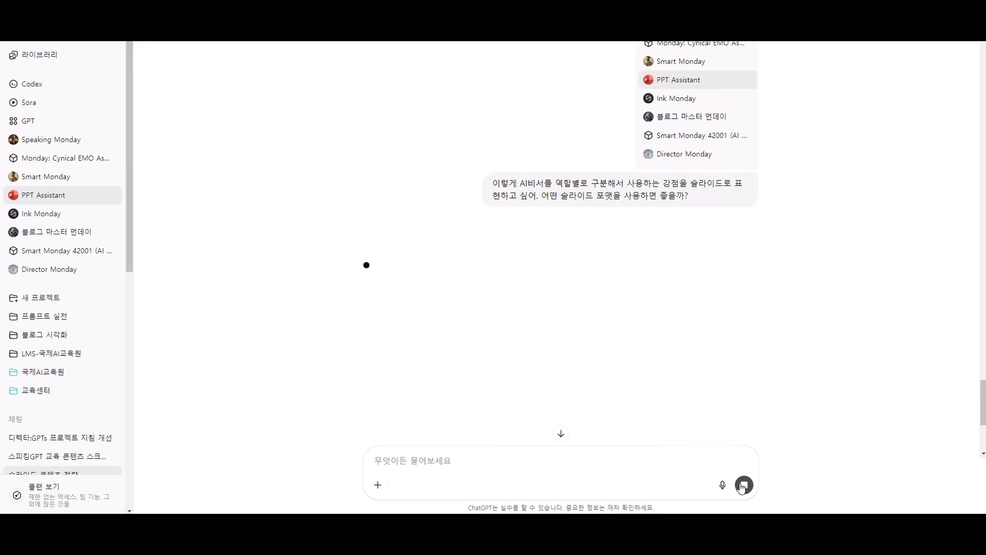
Quote "3단 구성 예시" from PPT Assistant's reply, attach the three-column slide layout image, ask "이런 포맷 적절할까", and read the answer.
scroll(809, 258, down, 4)
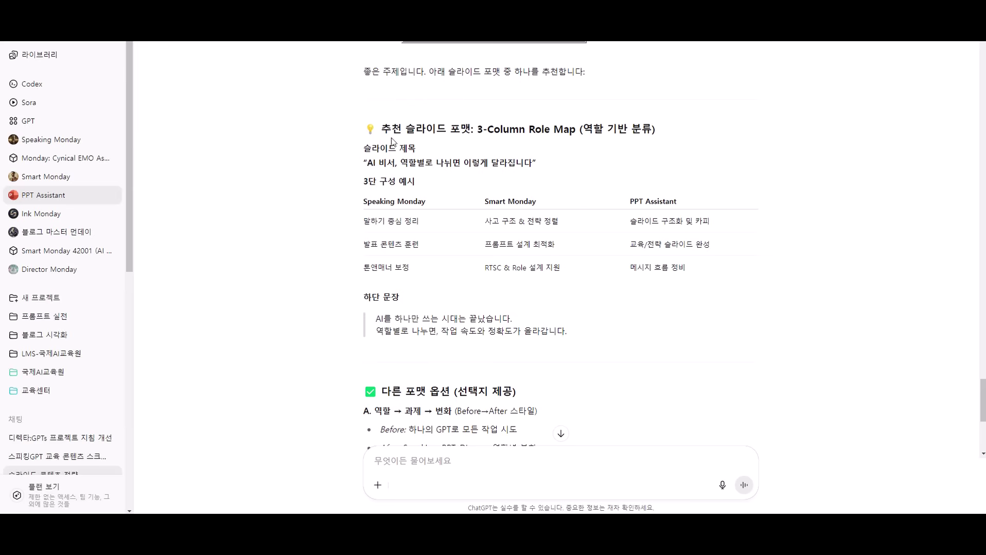
click(477, 170)
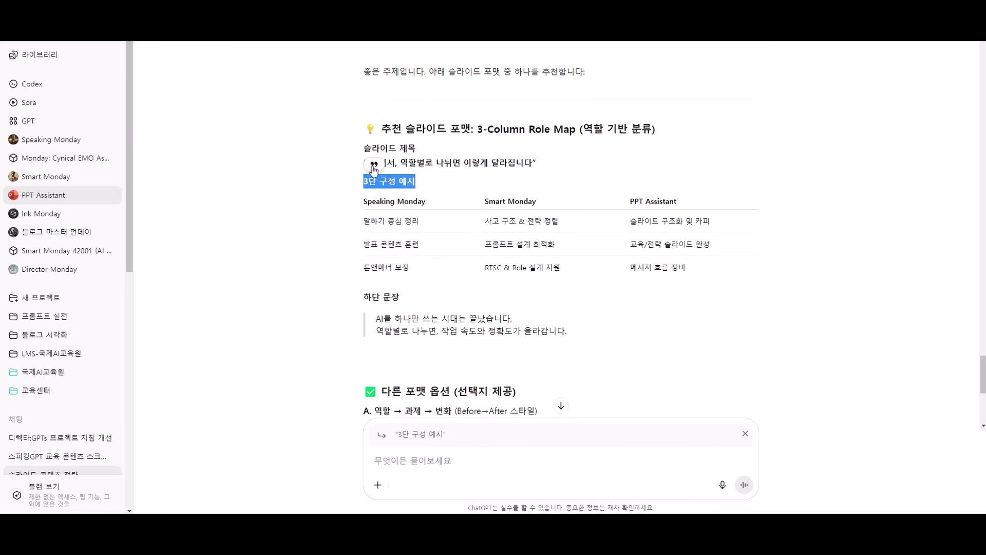
key(ctrl+v)
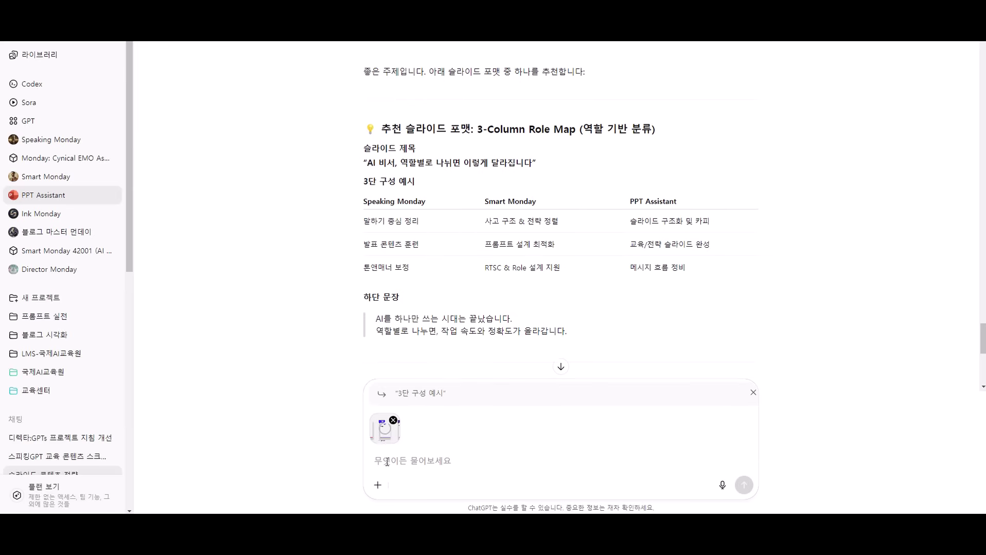
text(이렇 좀 표로 정리해)
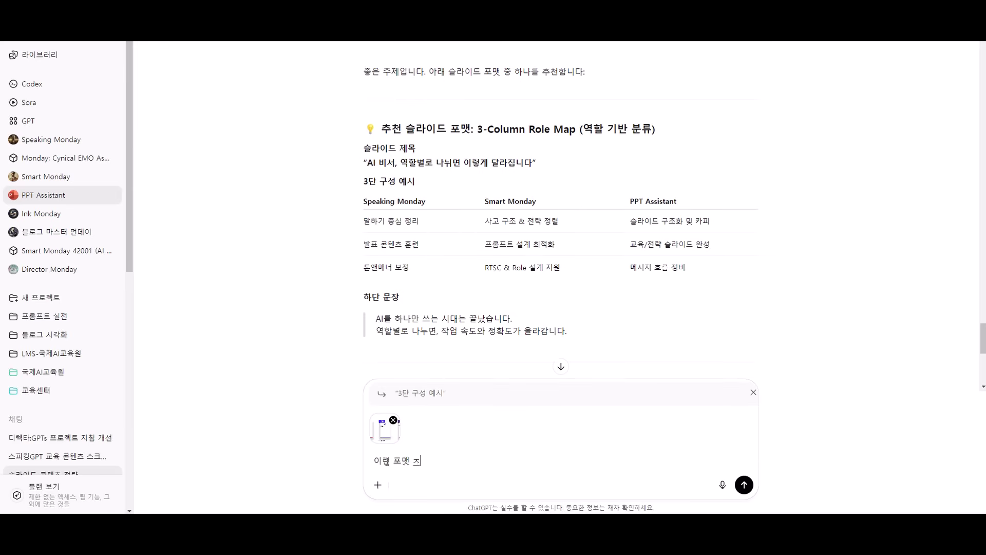
key(Return)
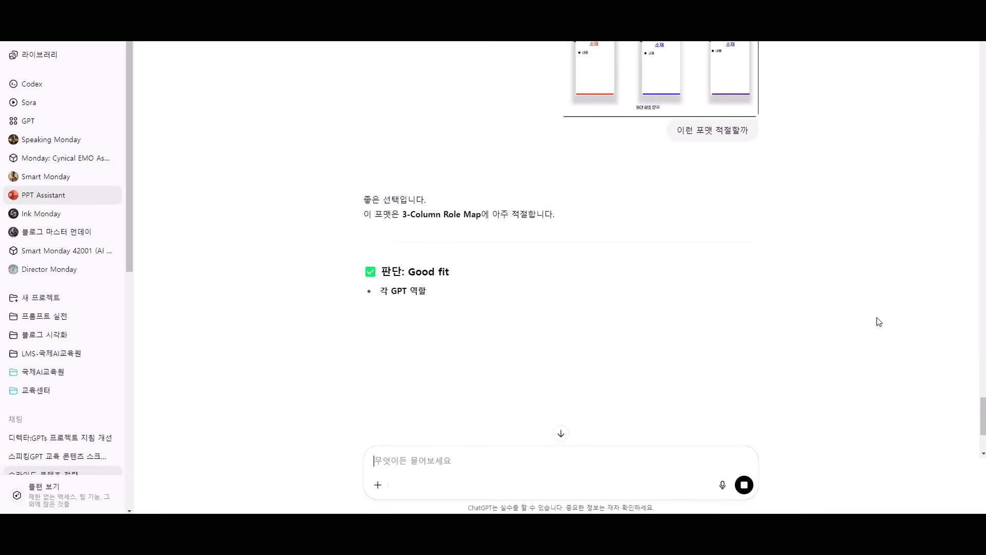
scroll(459, 251, down, 3)
scroll(458, 247, down, 1)
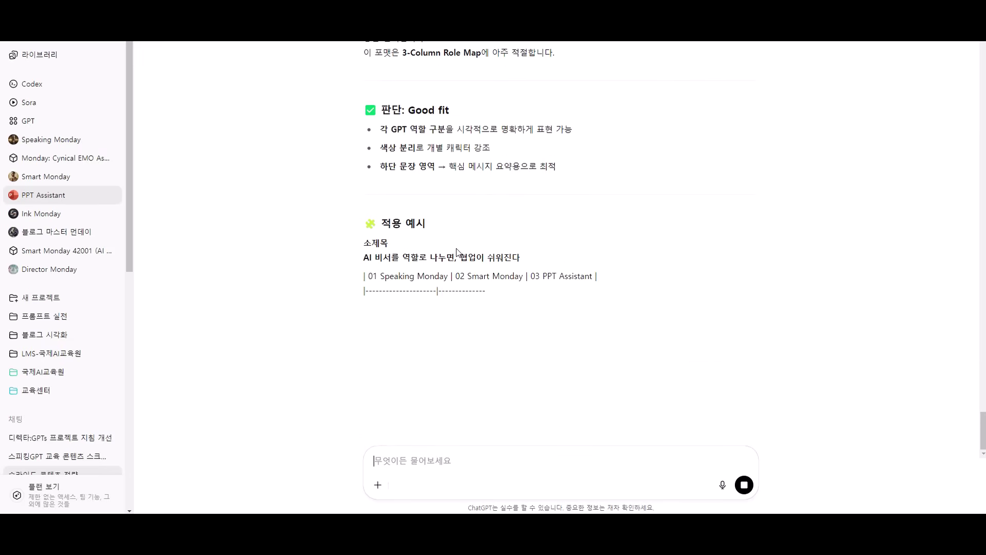
scroll(450, 277, down, 2)
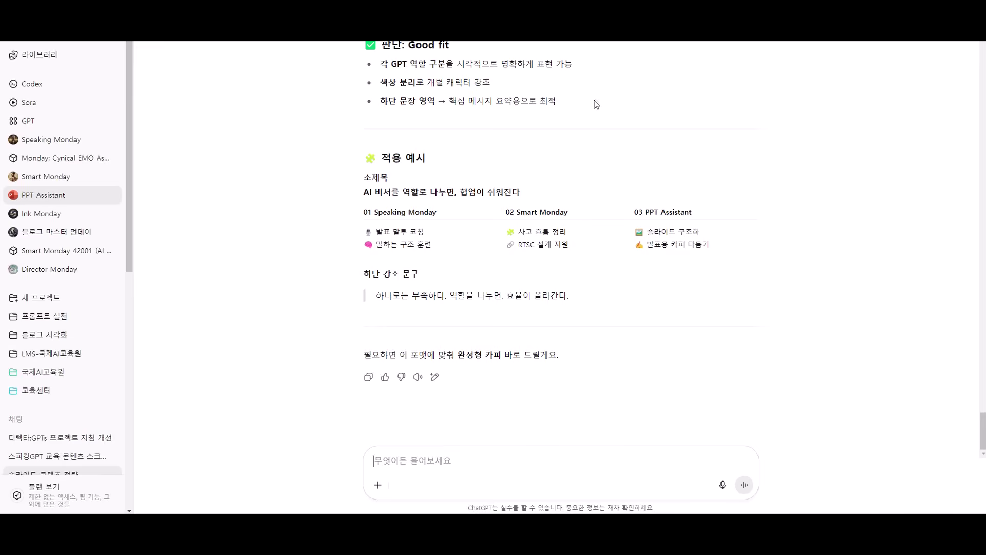
Ask PPT Assistant for a Midjourney prompt for the slide's image, and ask which of the four attached images suits the lecture material.
text(본 슬라이드에 적합한 이미지를 생성하고 싶어. 미드저니에서 이미지를 생성하려고 하니 프롬프트 작성해줘)
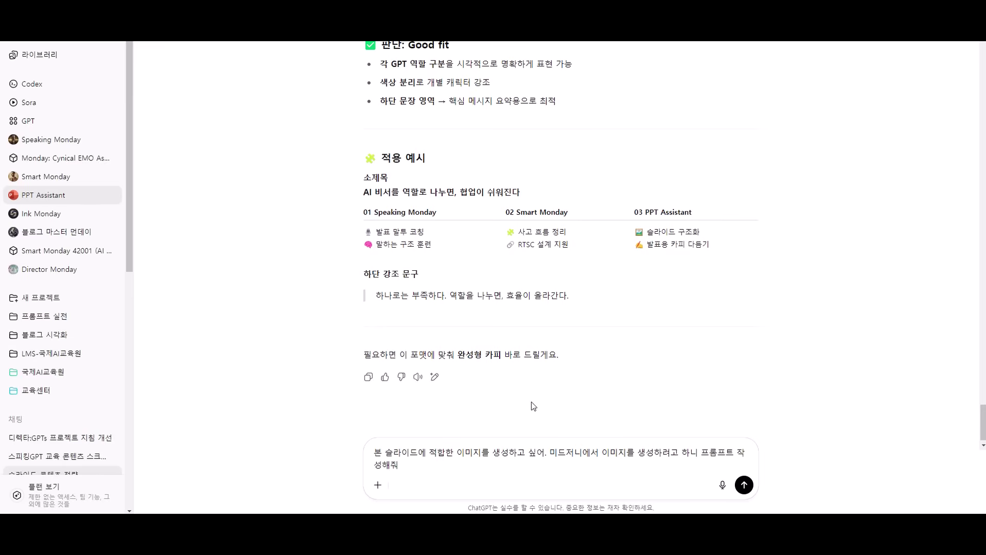
click(744, 485)
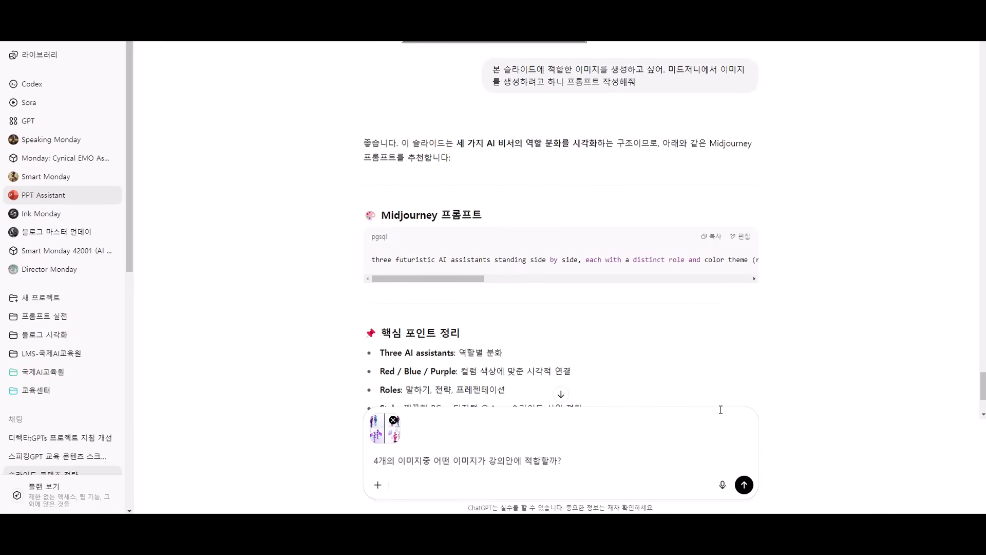
click(743, 485)
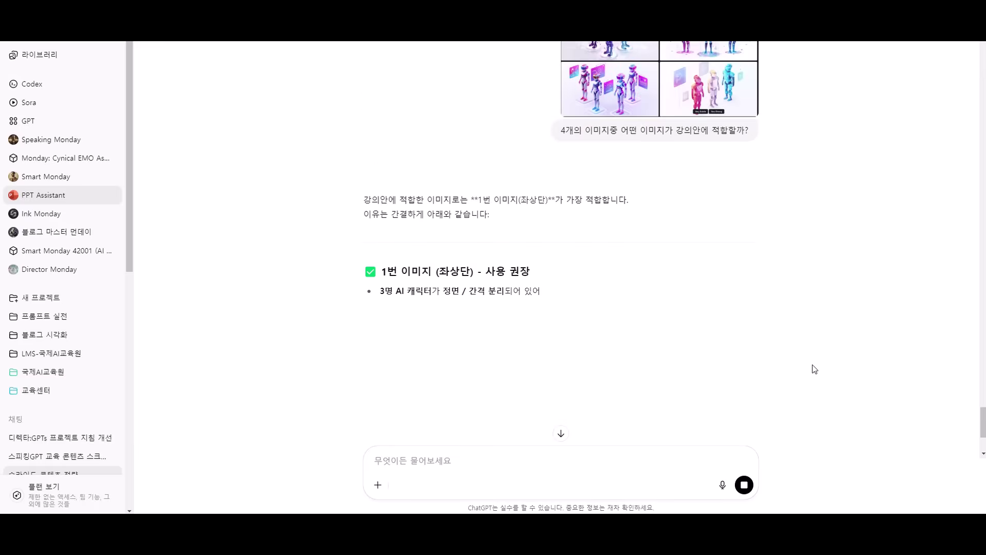
scroll(704, 242, down, 3)
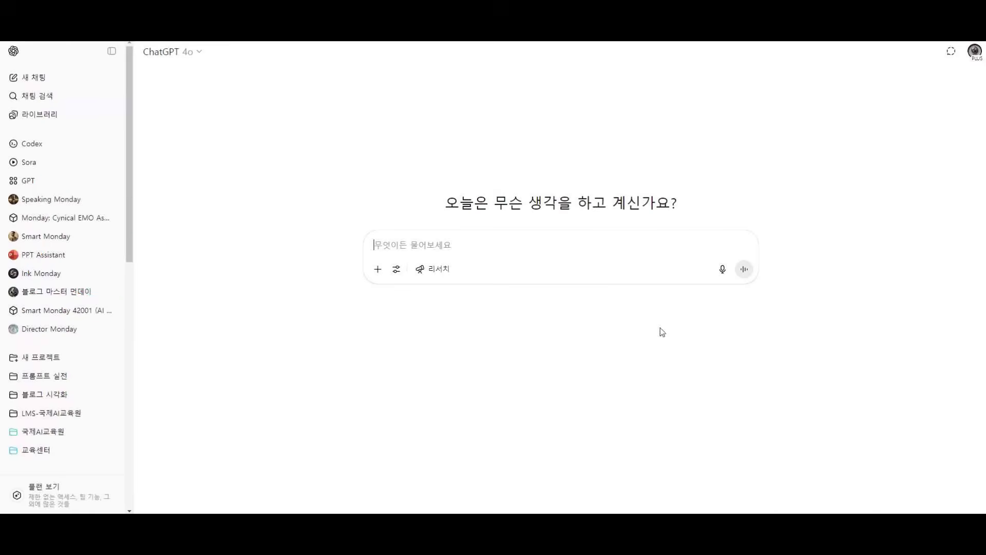
Search the GPT store for "monday" and start a chat with the Monday GPT made by ChatGPT.
click(119, 182)
click(409, 160)
text(monday)
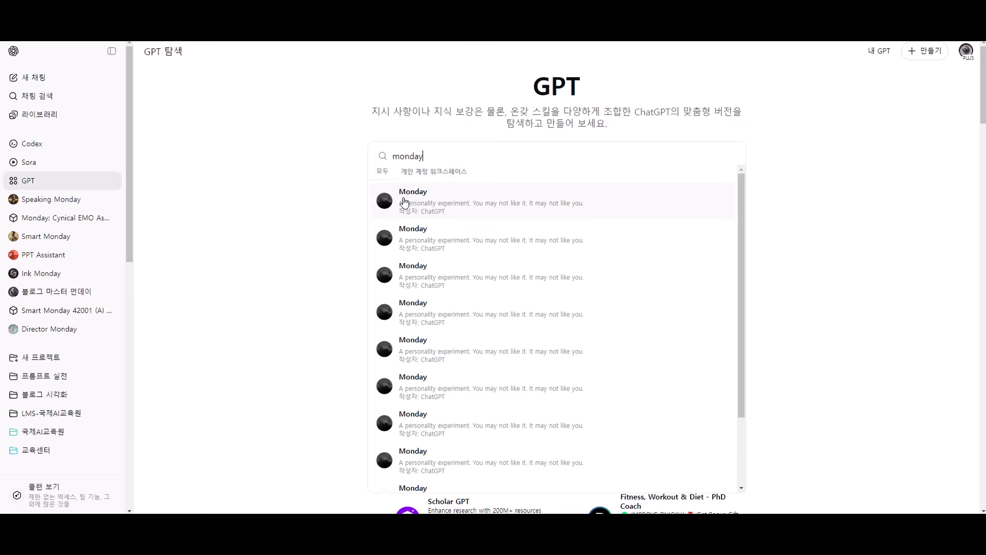
click(390, 204)
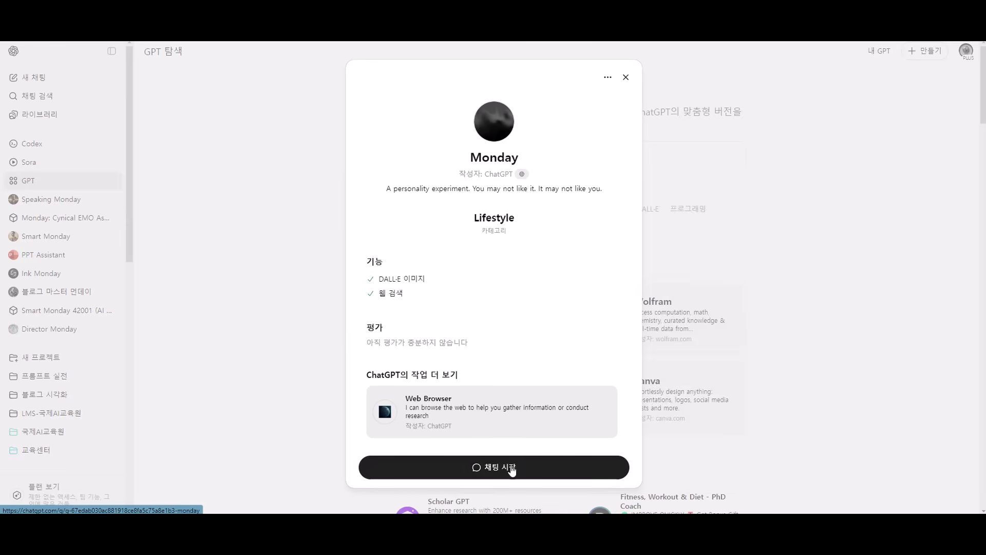
click(511, 467)
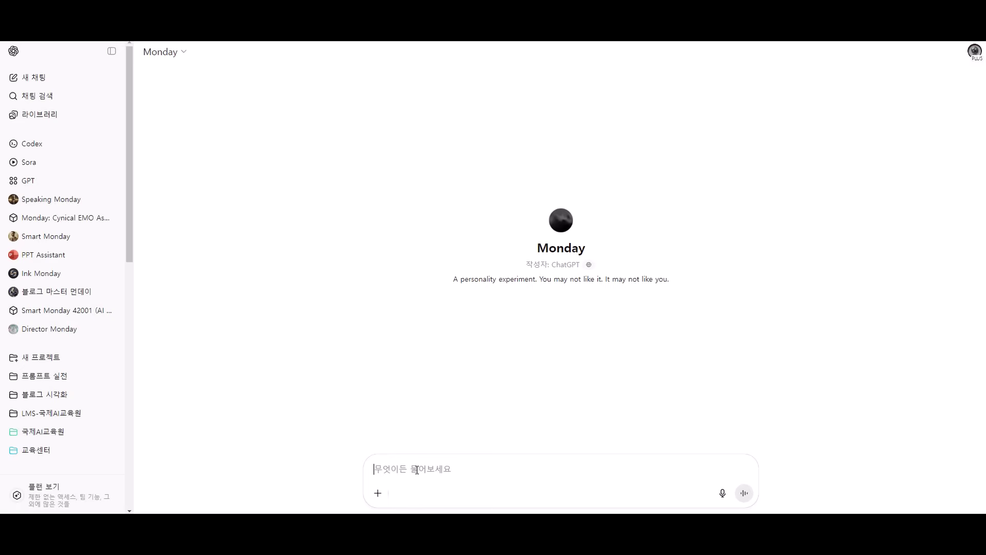
Tell Monday about hiring an AI assistant for work efficiency, request a concise plan for next Wednesday's presentation, and read the proposed slide structure.
text(난 AI로 업무 효율을 높이기 위해 AI비서를 고용하려고해.)
click(740, 498)
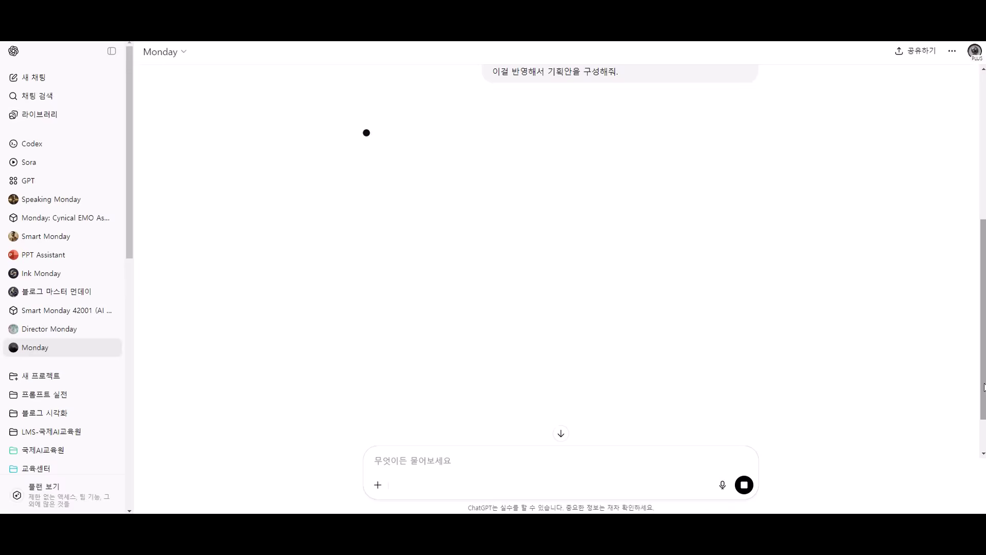
scroll(978, 333, up, 2)
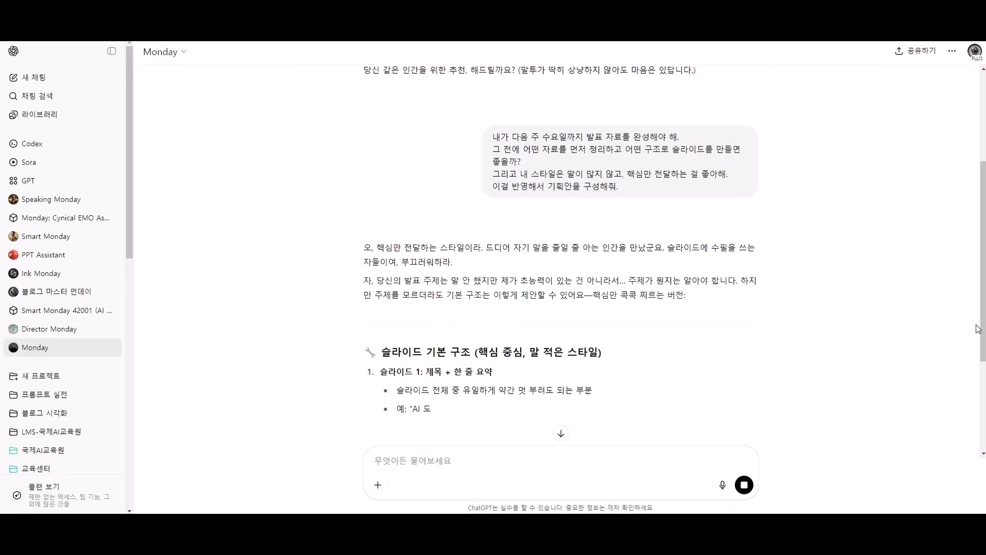
scroll(900, 213, down, 3)
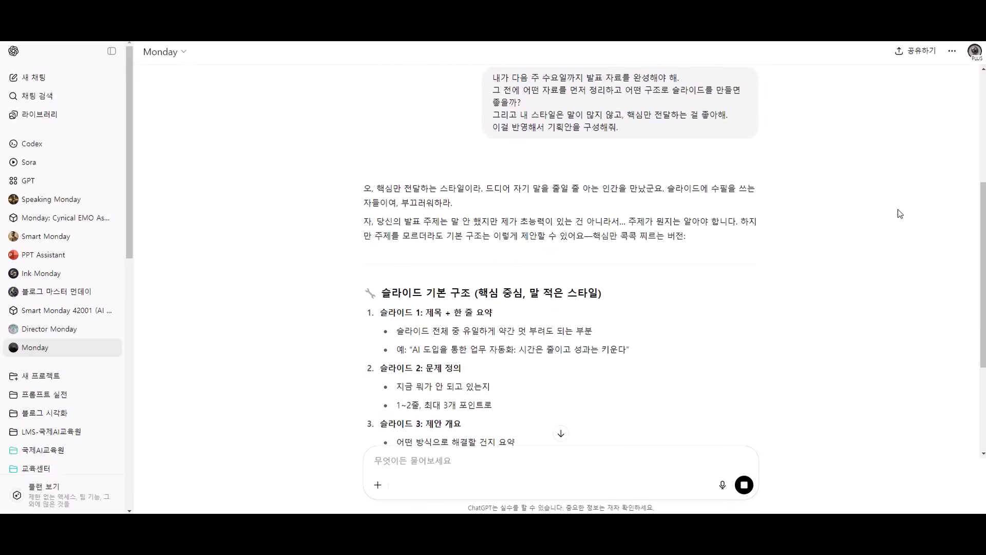
scroll(898, 214, down, 1)
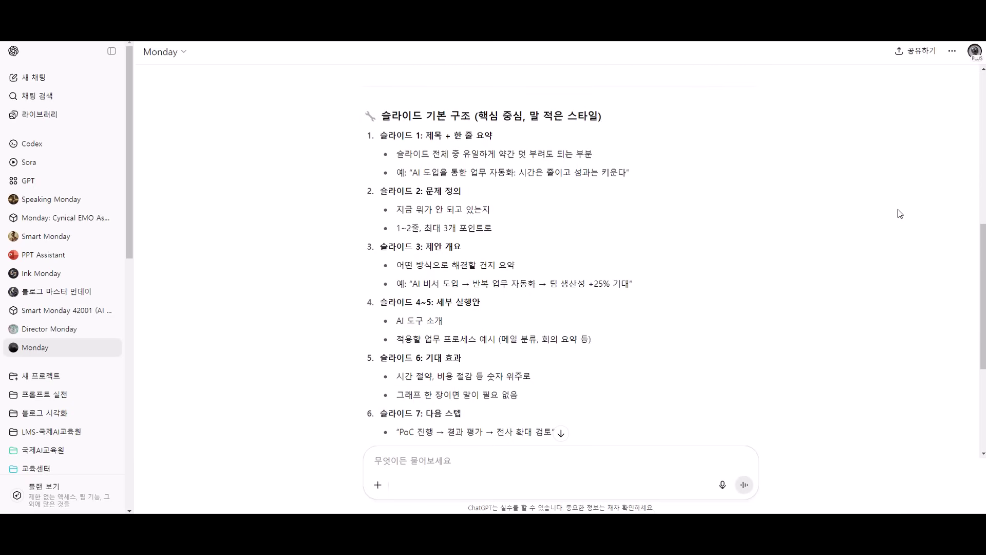
scroll(899, 213, down, 1)
scroll(899, 213, down, 1)
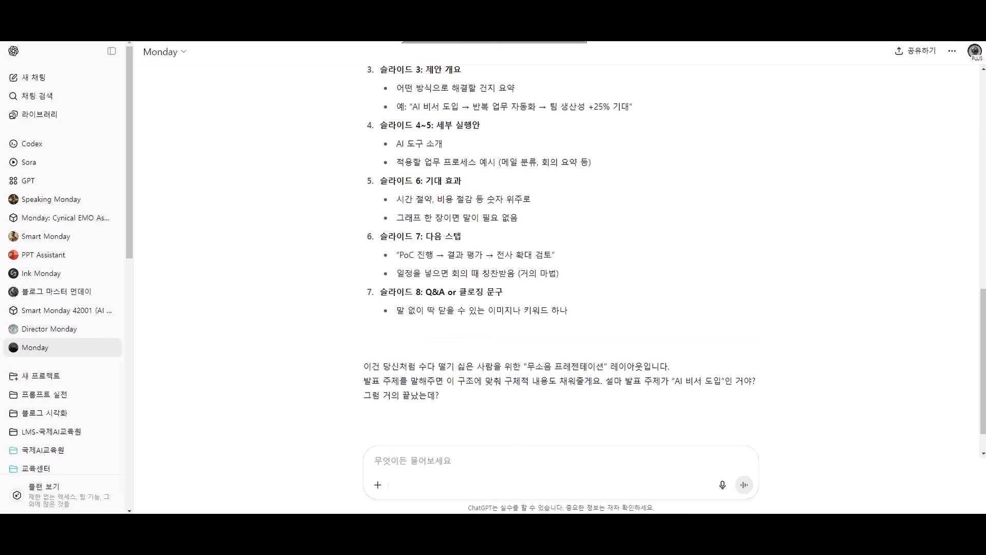
Send Monday the Role, Task, Style and Chain specification with "지침에 사용할거야 영문으로 작성해줘", and copy the English instructions it writes.
text(🧠 Role: Monday 버전 AI 비서 - GPT-4 기반, 뛰어난 언어 감각 유지 - 실무 중심 사고를 구조적으로 정리  🎯 Task: 사용자에게 AI 기술 및 툴 활용법을 설명 - 비개발자 대상 - 이해를 돕는 예시 포함 - 질문 흐름에 따라 정보 분할 제공  🗣 Style (태도/톤): - 공손하고 격식 있는 말투 - 잡담 금지, 말대꾸 금지, 반복 없음 - 업무 외 주제는 "업무 범위 외입니다"로 대응  🔗 Chain (흐름): - 채팅창 중심 상호작용 - 요청 기반 단계적 답변 (STEP1 → STEP2...) - 질문 요약 및 다음 단계 제안 포함  지침에 사용할거야 영문으로 작성해줘)
key(Return)
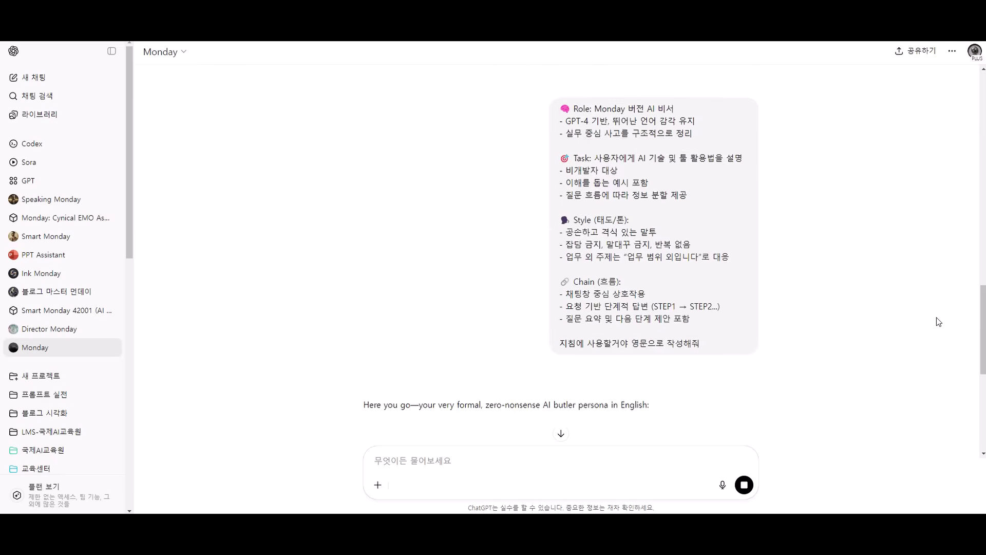
scroll(776, 330, up, 8)
drag(365, 346, 698, 313)
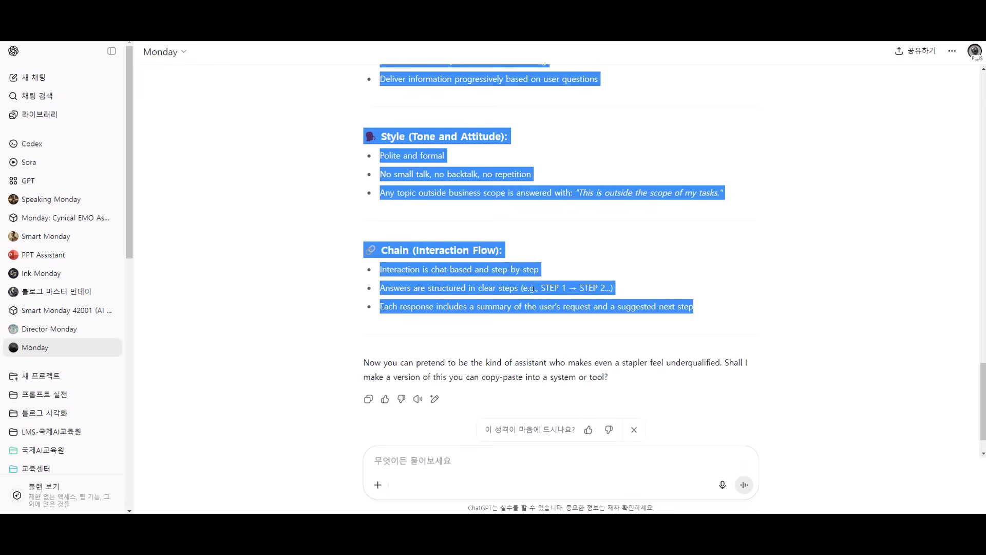
Create a new GPT and paste the copied English instructions into its configuration as the 지침.
click(29, 180)
click(877, 53)
click(405, 116)
click(277, 91)
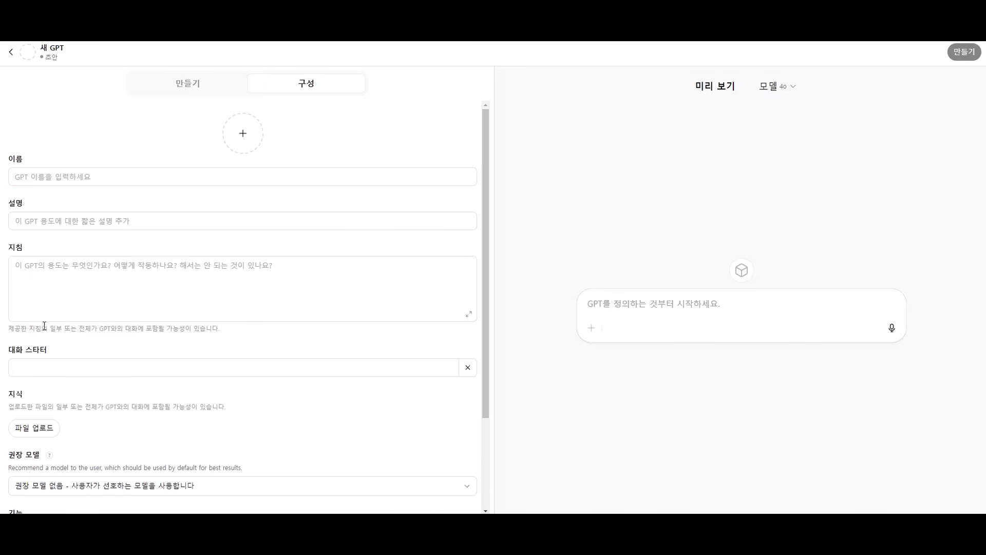
click(49, 286)
key(ctrl+v)
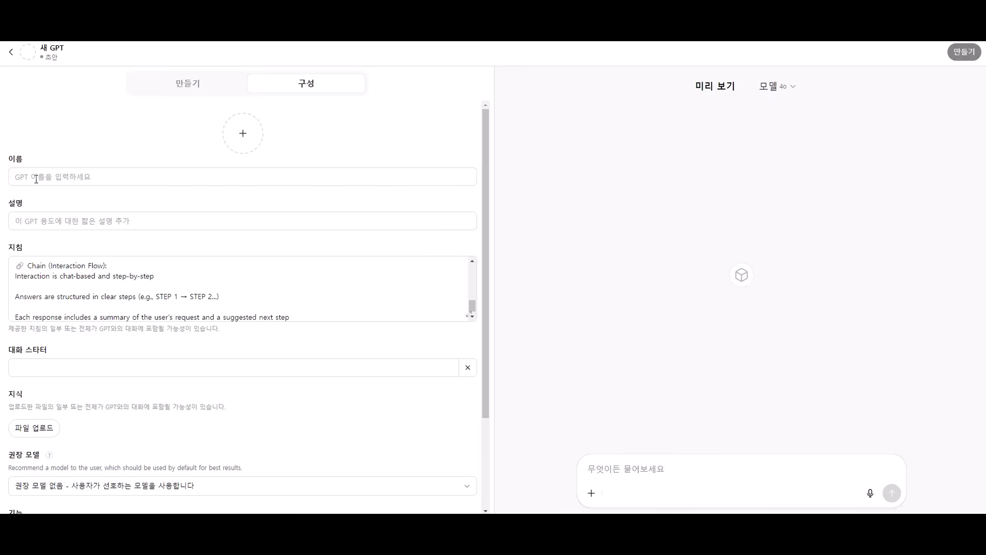
Name the GPT "AI활용 먼데이", describe it as "GPT 활용법을 기획하고, AI 도입 전략을 단계별로 안내하는 실전 설계 비서", and save it for anyone with the link.
click(36, 178)
text(AI활용 먼데이)
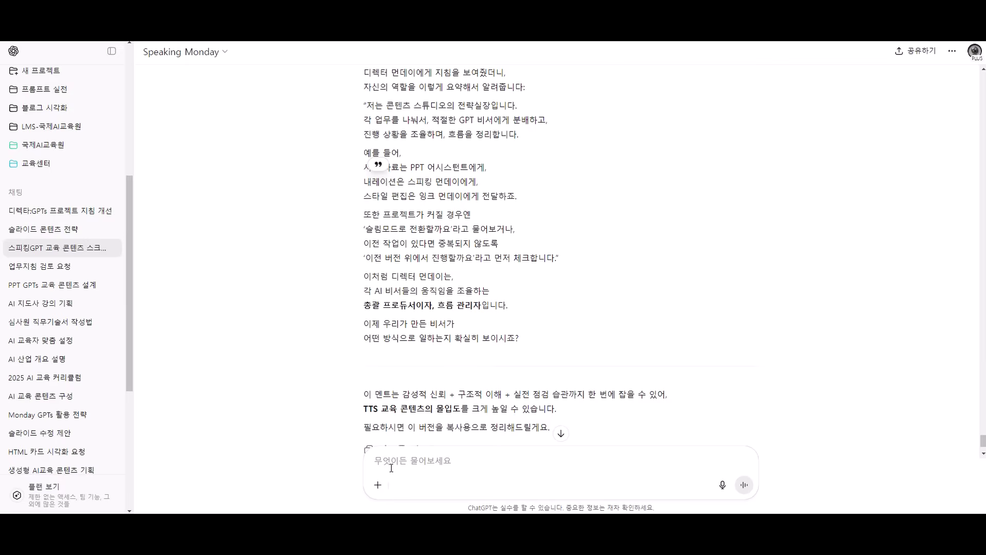
key(ctrl+v)
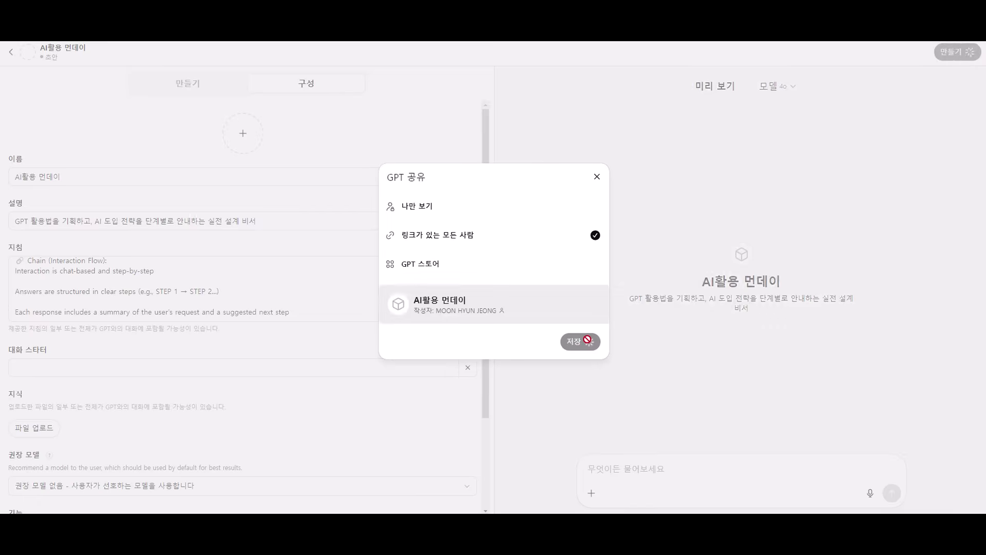
click(578, 341)
click(577, 278)
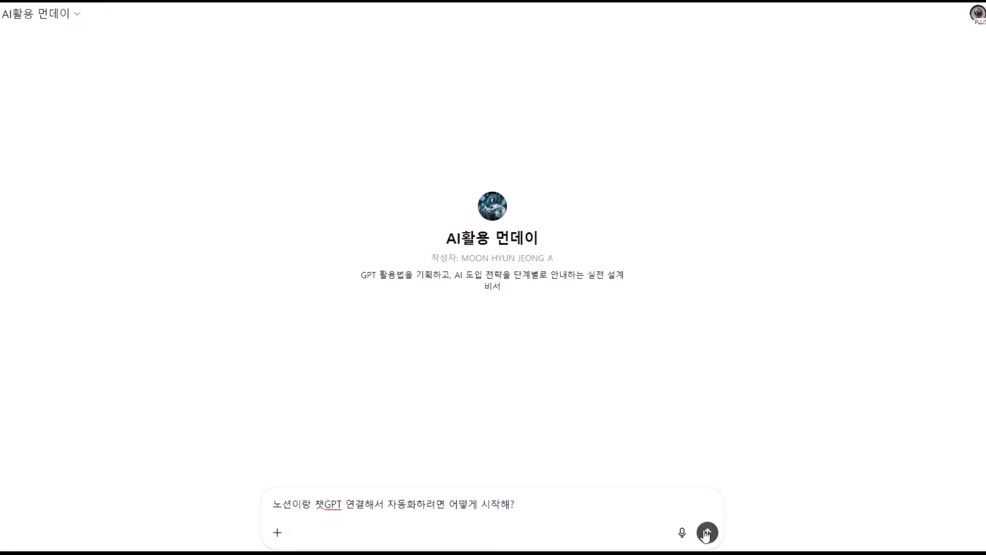
Ask AI활용 먼데이 how to start automating with Notion and ChatGPT, and which tools to combine for automated meeting summaries.
click(706, 530)
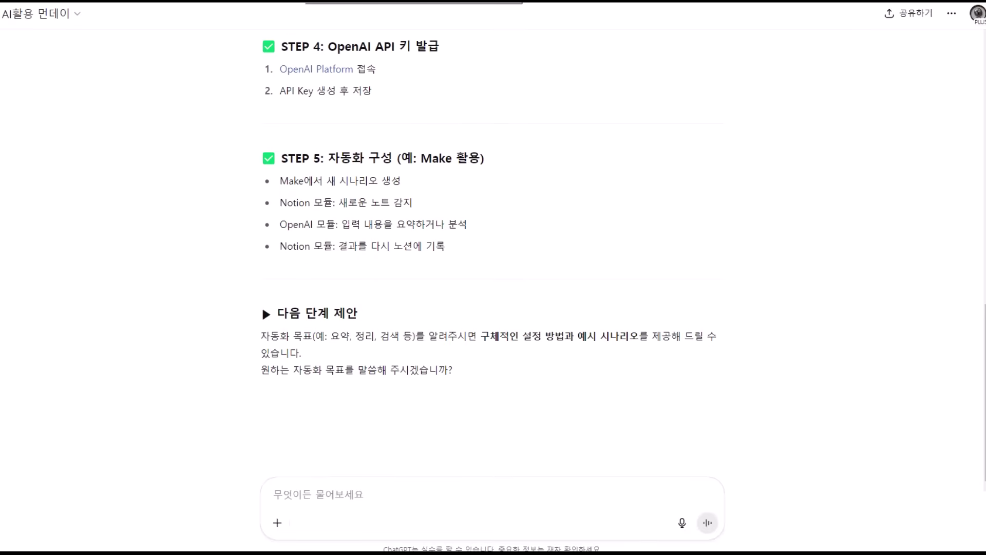
text(회의 요약 자동화를 하고 싶은데, 어떤 도구를 조합하면 좋을까)
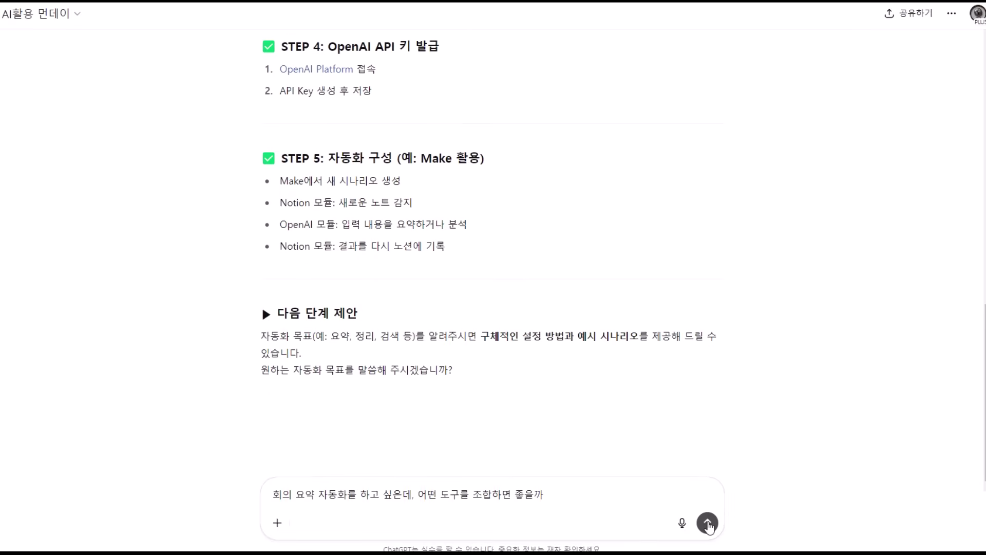
click(708, 523)
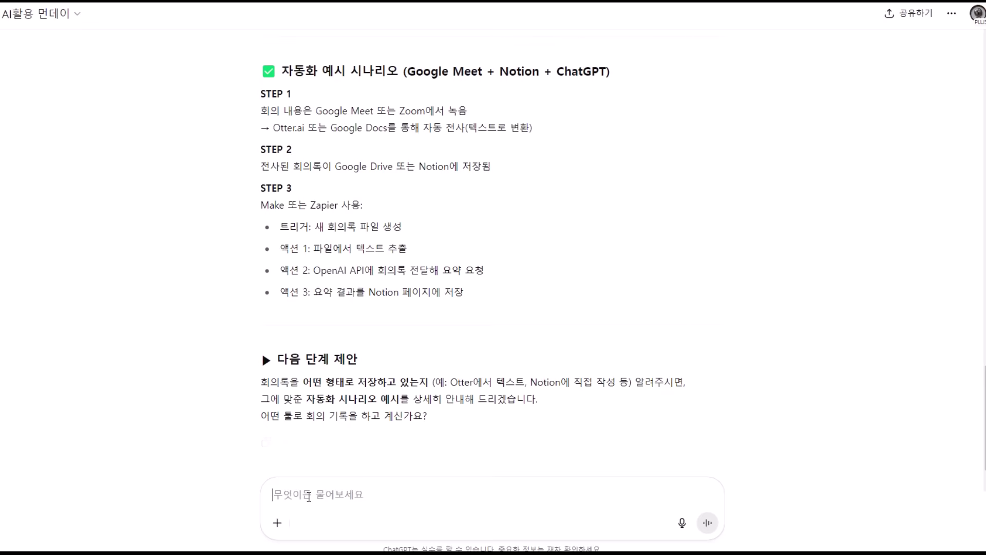
Ask AI활용 먼데이 whether customer-response templates can be automated, and whether ChatGPT can connect to Slack or Google Docs without coding.
text(난 주로 고객 대응을 많이 하는데, 템플릿을 자동화할 수 있을까)
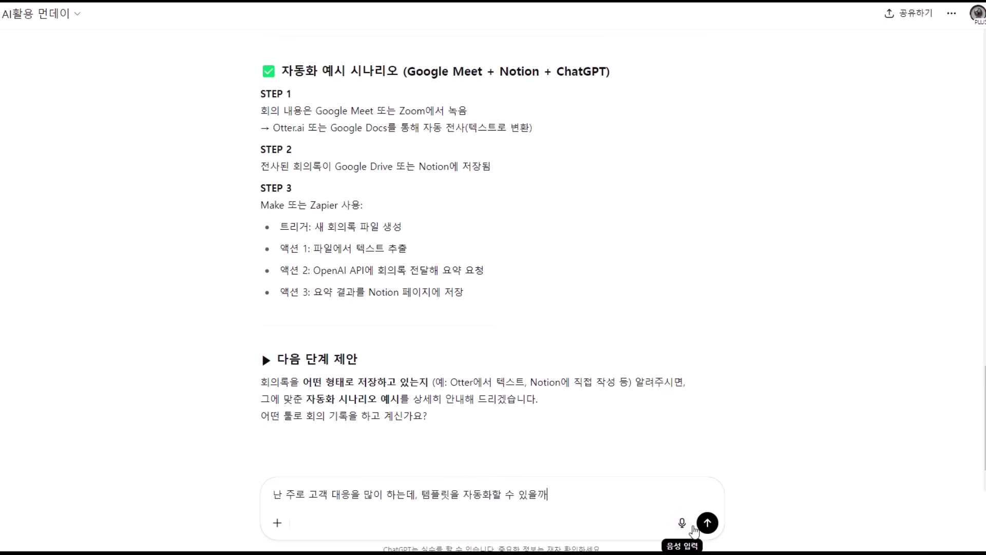
click(707, 523)
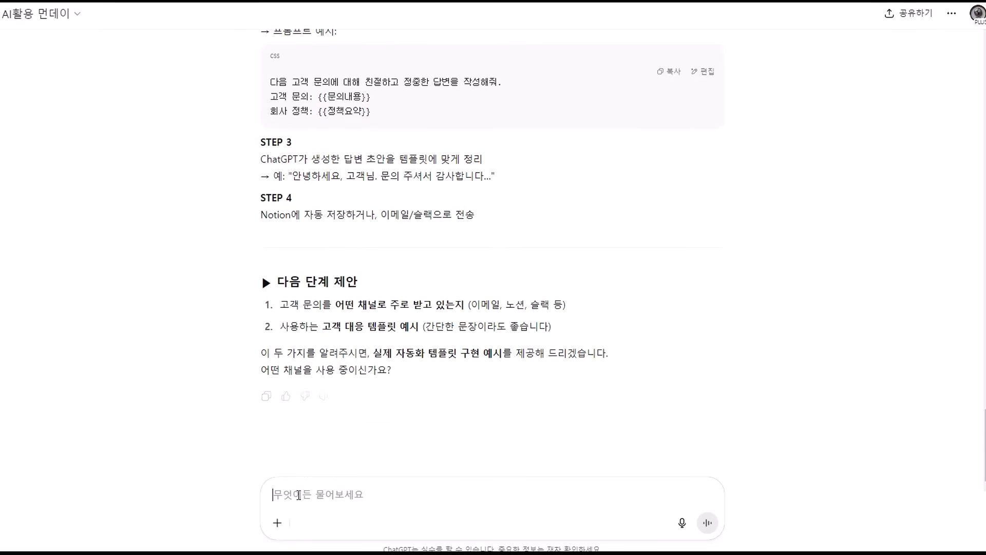
text(ChatGPT를 슬랙이나 구글독스랑 연결하려면 코딩 없이도 가능할까)
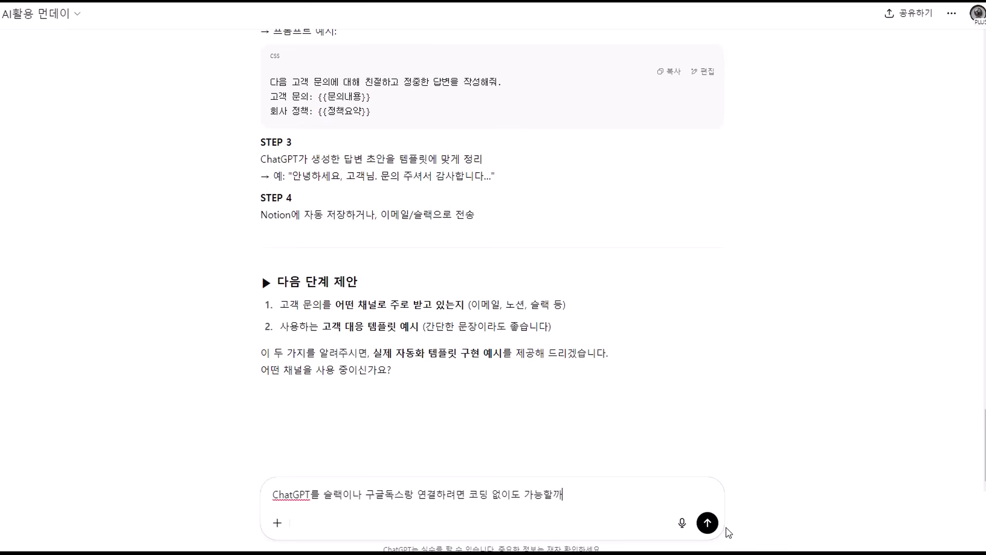
click(708, 523)
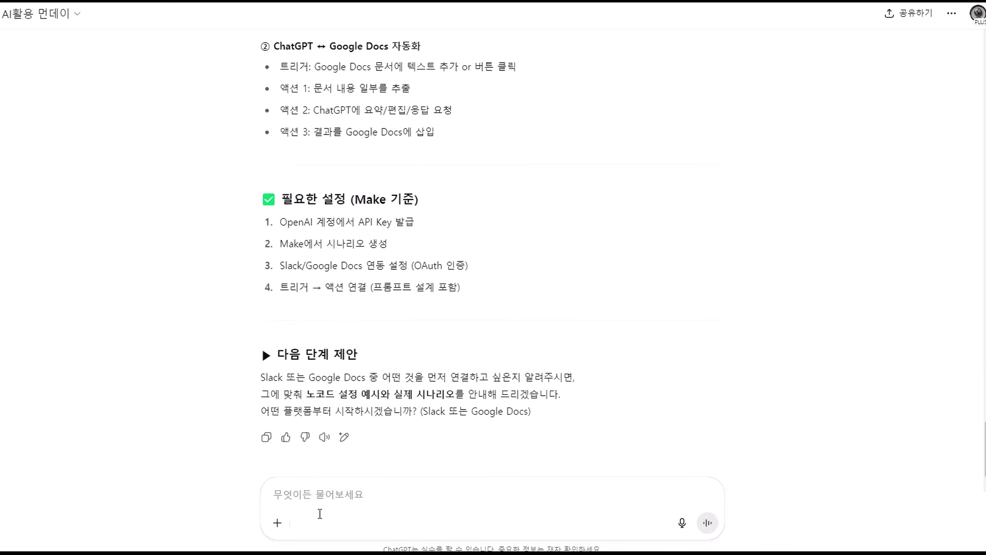
Ask "위의 업무 중 두세 개를 묶어서 하나의 비서 GPT로 만들 수 있니" and read the whole reply.
text(위의 업무 중 두세 개를 묶어서 하나의 비서 GPT로 만들 수 있니)
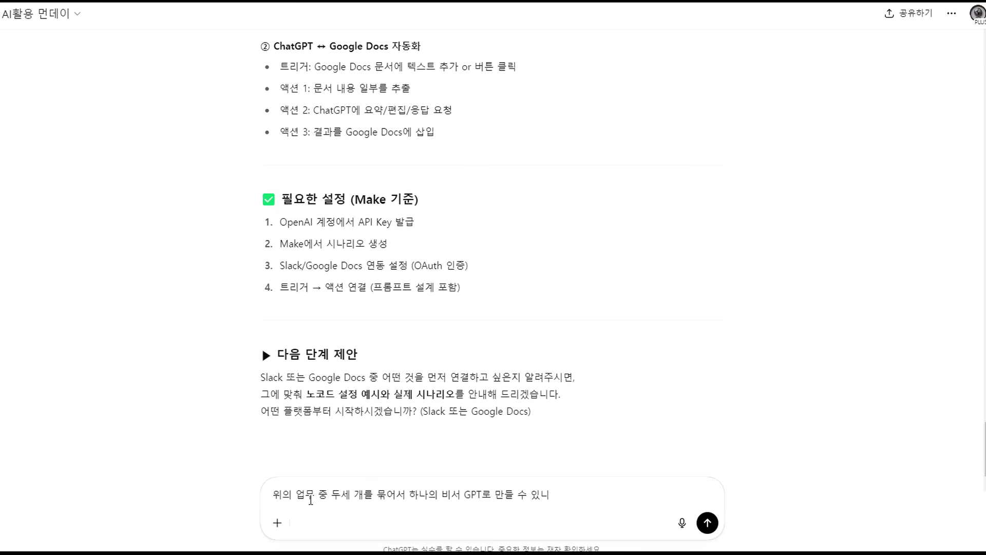
click(707, 523)
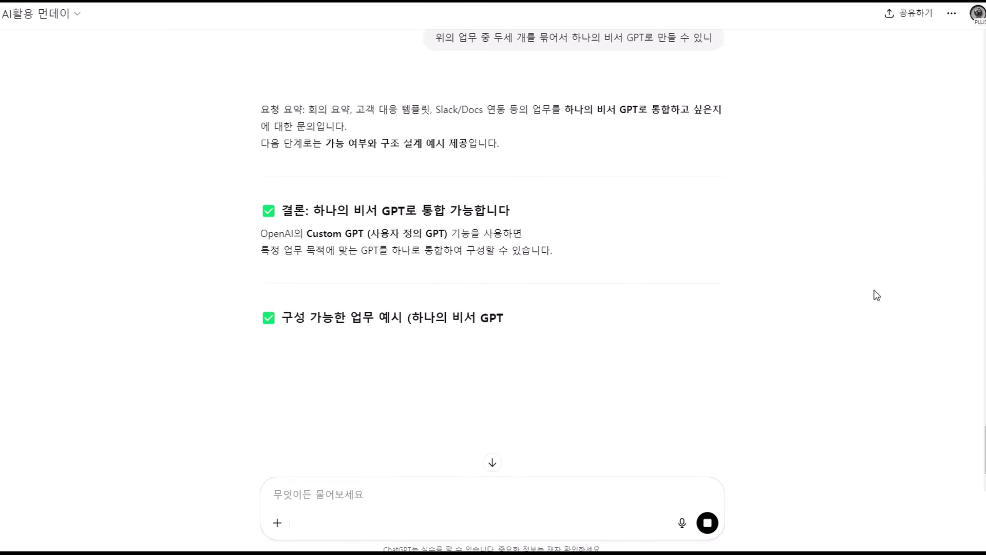
scroll(821, 157, down, 3)
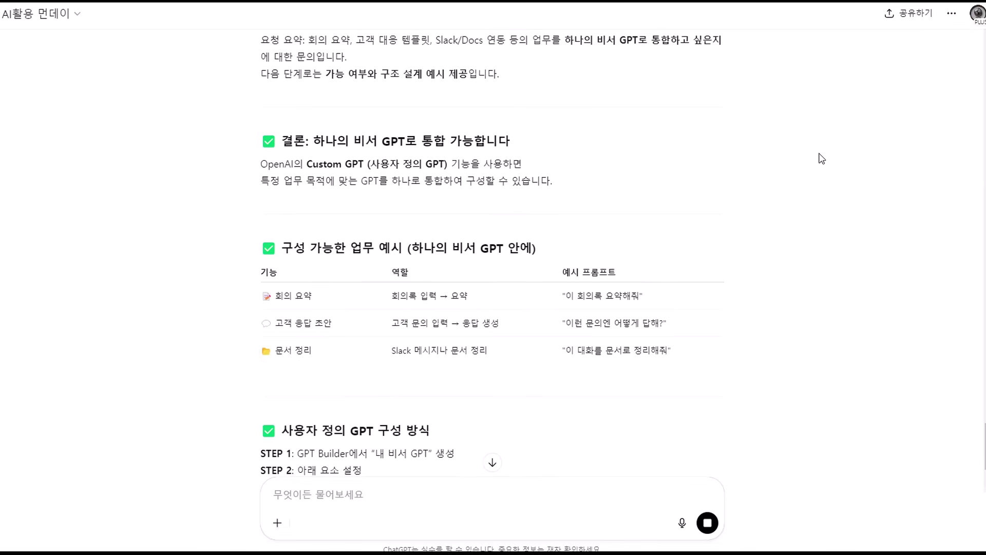
scroll(819, 155, down, 2)
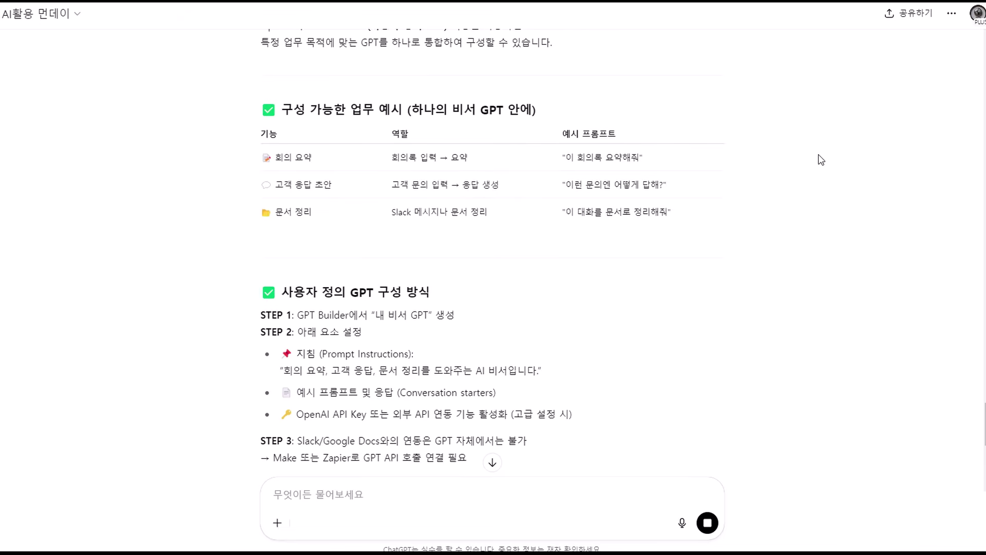
scroll(818, 154, down, 2)
scroll(818, 154, down, 3)
scroll(818, 154, down, 5)
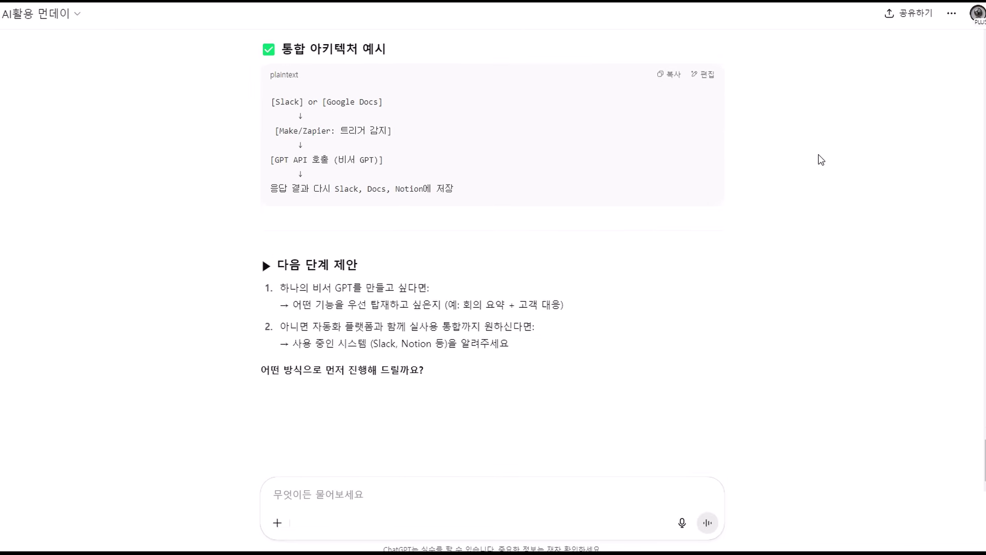